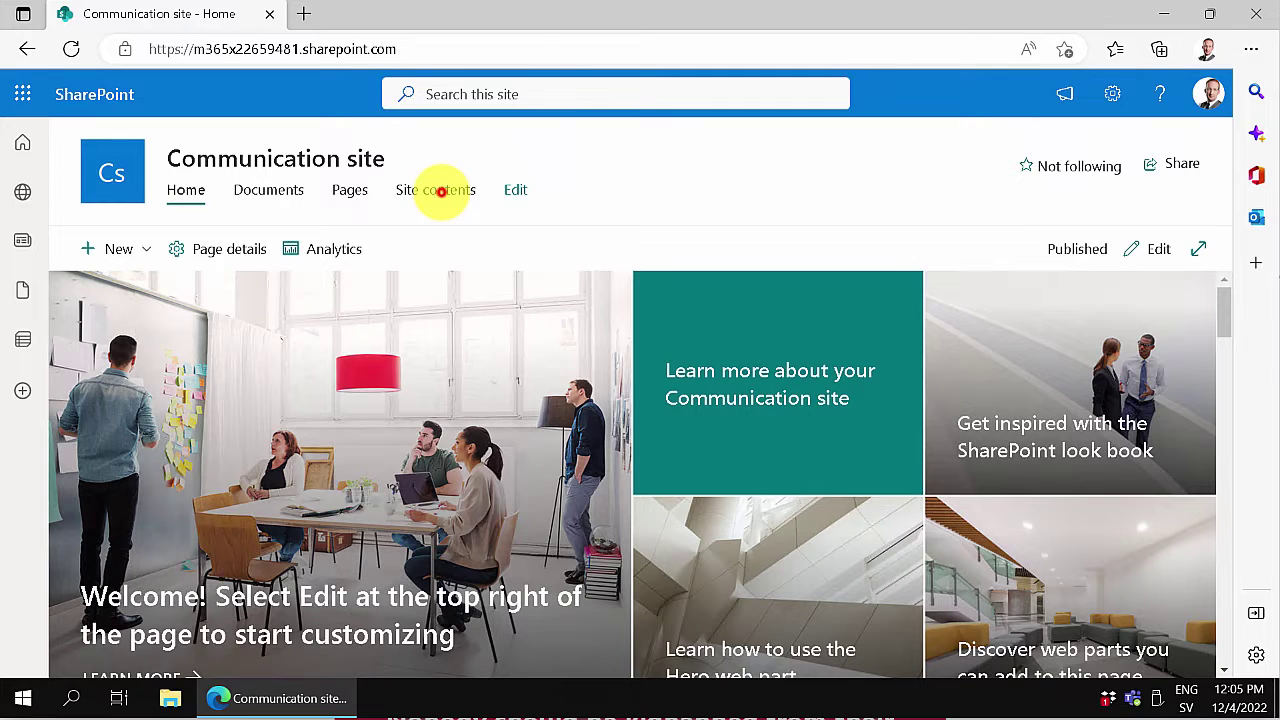
- From Site contents, create a blank list named 'Task Templates'
{"action": "left_click", "coordinate": [440, 192]}
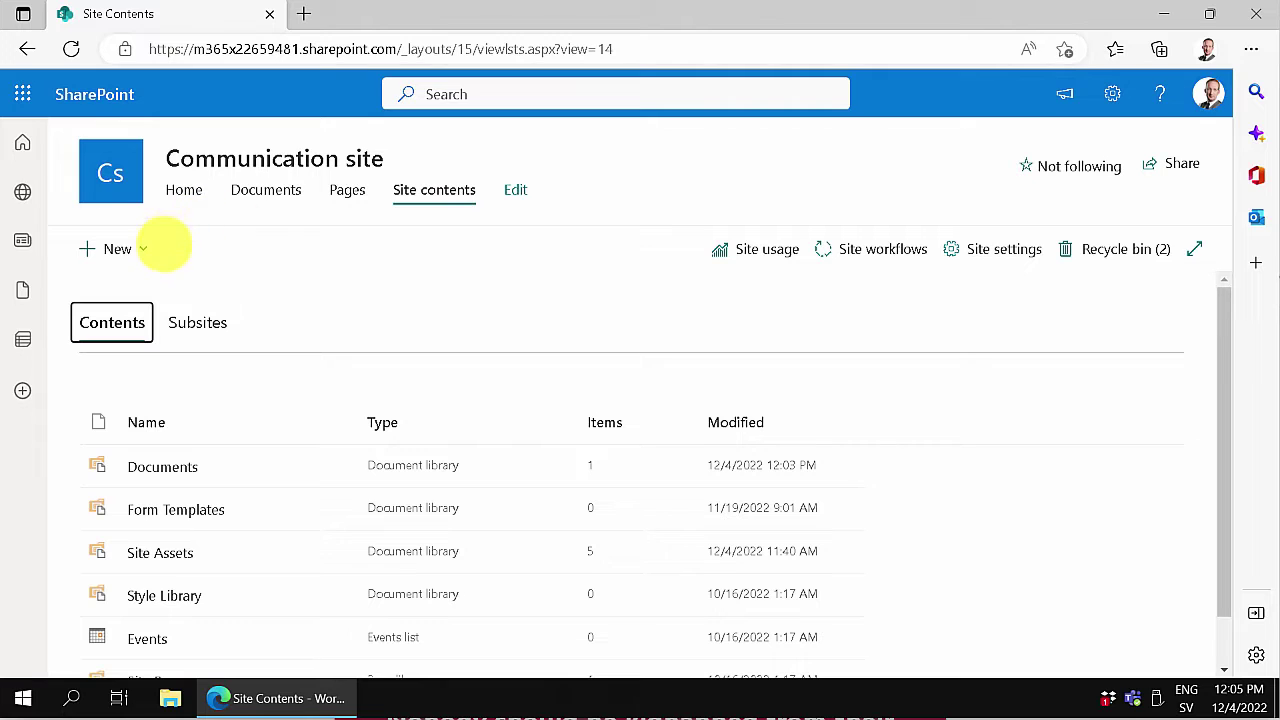
{"action": "left_click", "coordinate": [134, 247]}
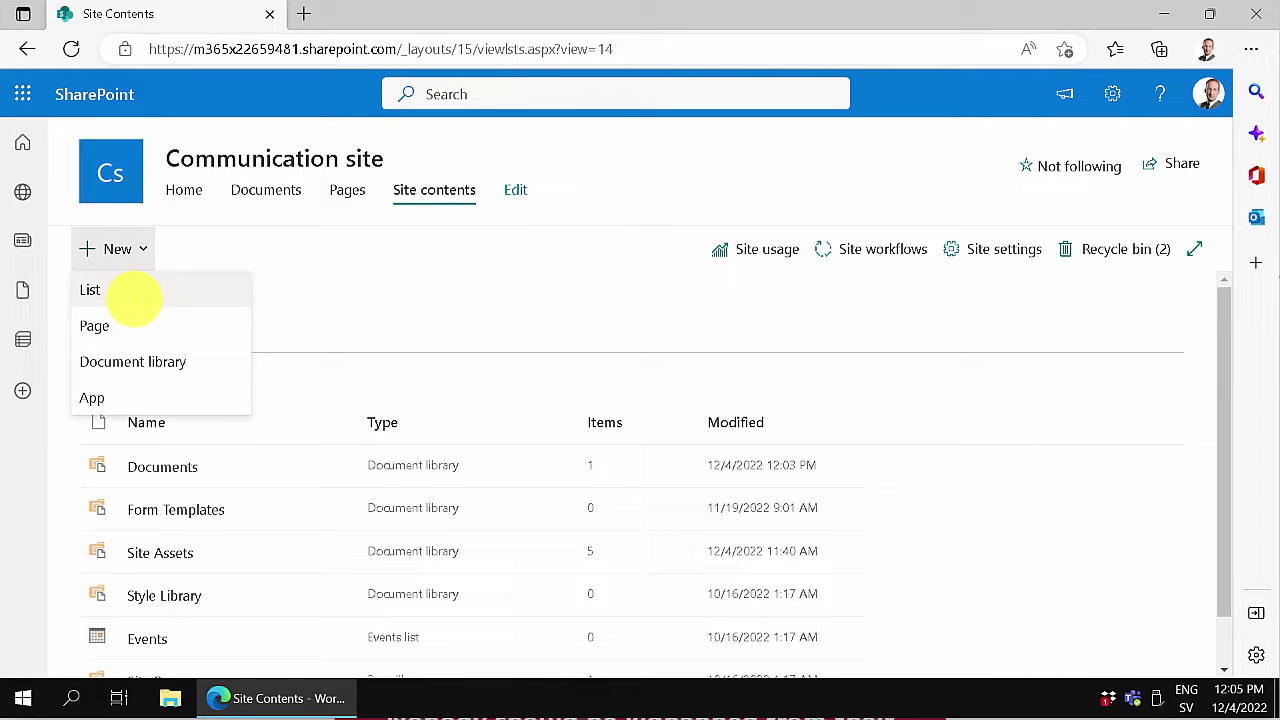
{"action": "left_click", "coordinate": [134, 292]}
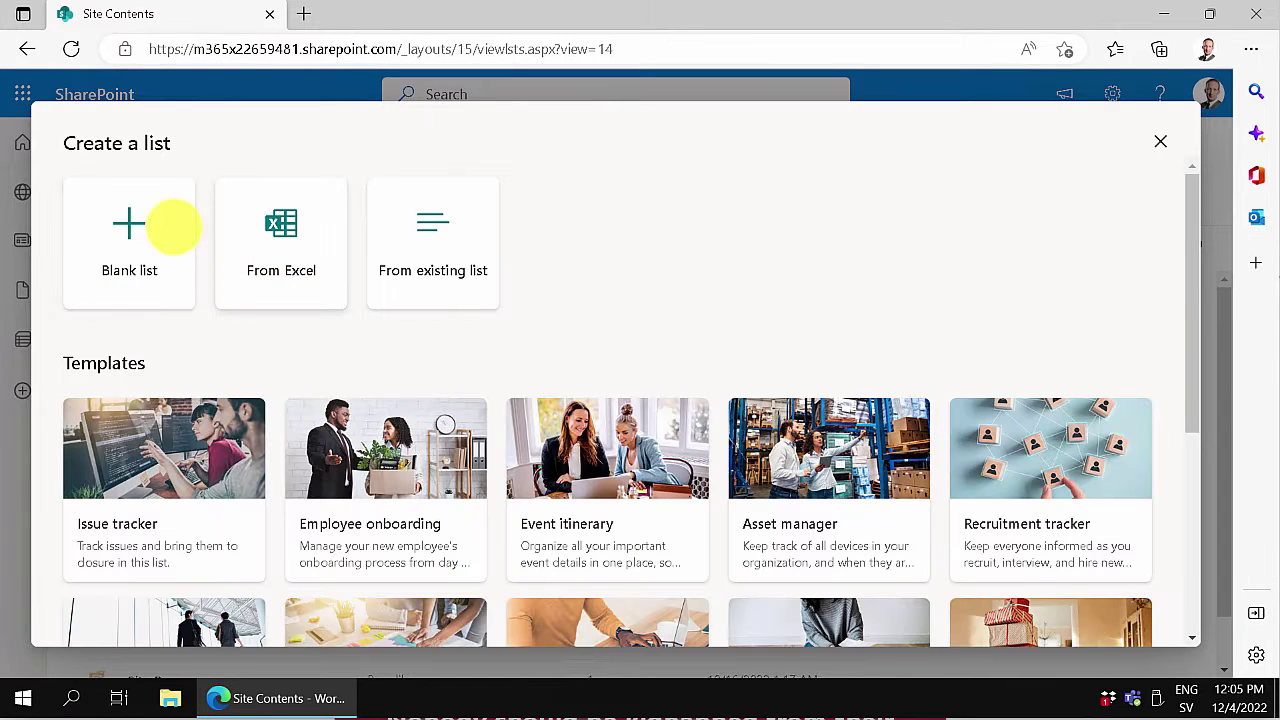
{"action": "left_click", "coordinate": [143, 220]}
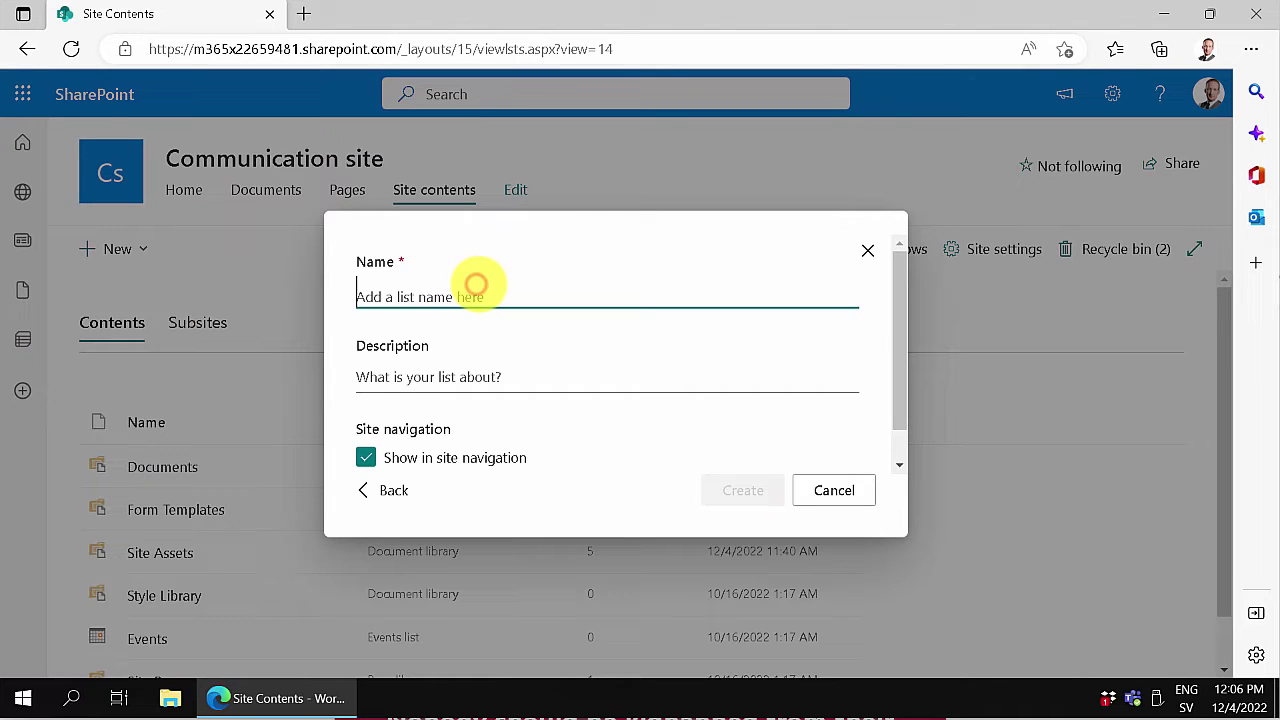
{"action": "type", "text": "Task Tem"}
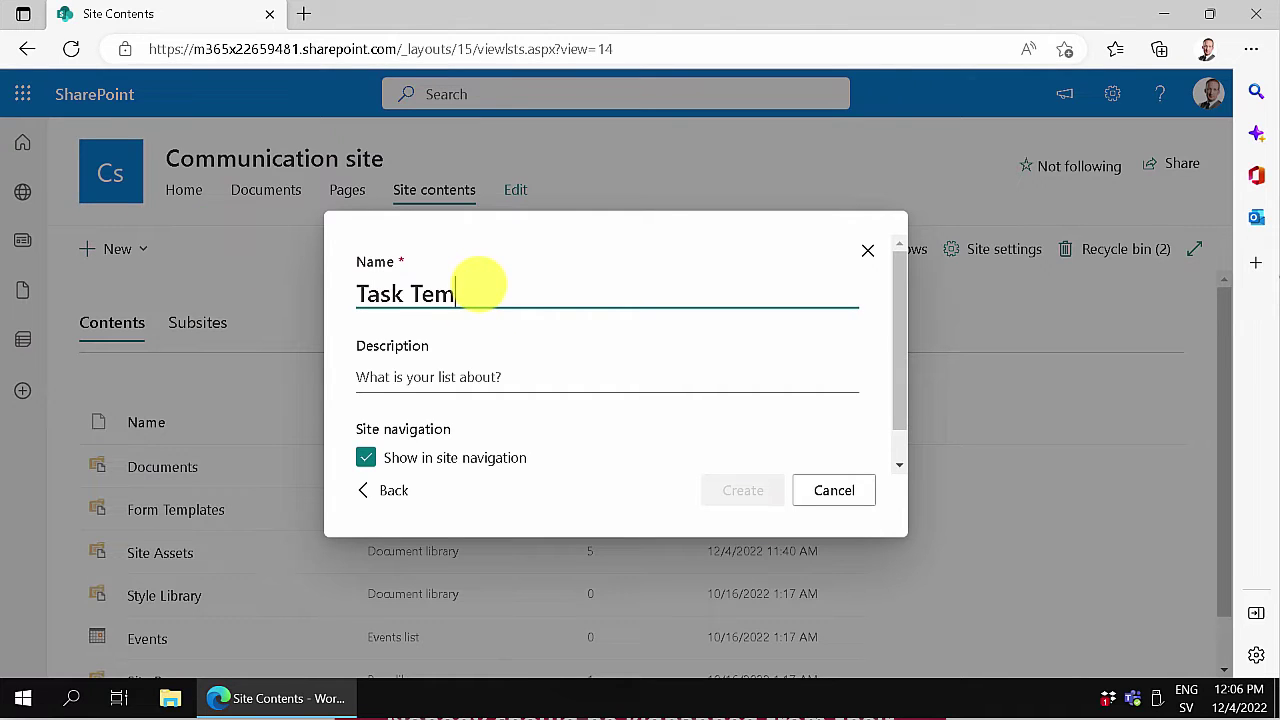
{"action": "type", "text": "plates"}
{"action": "left_click", "coordinate": [523, 372]}
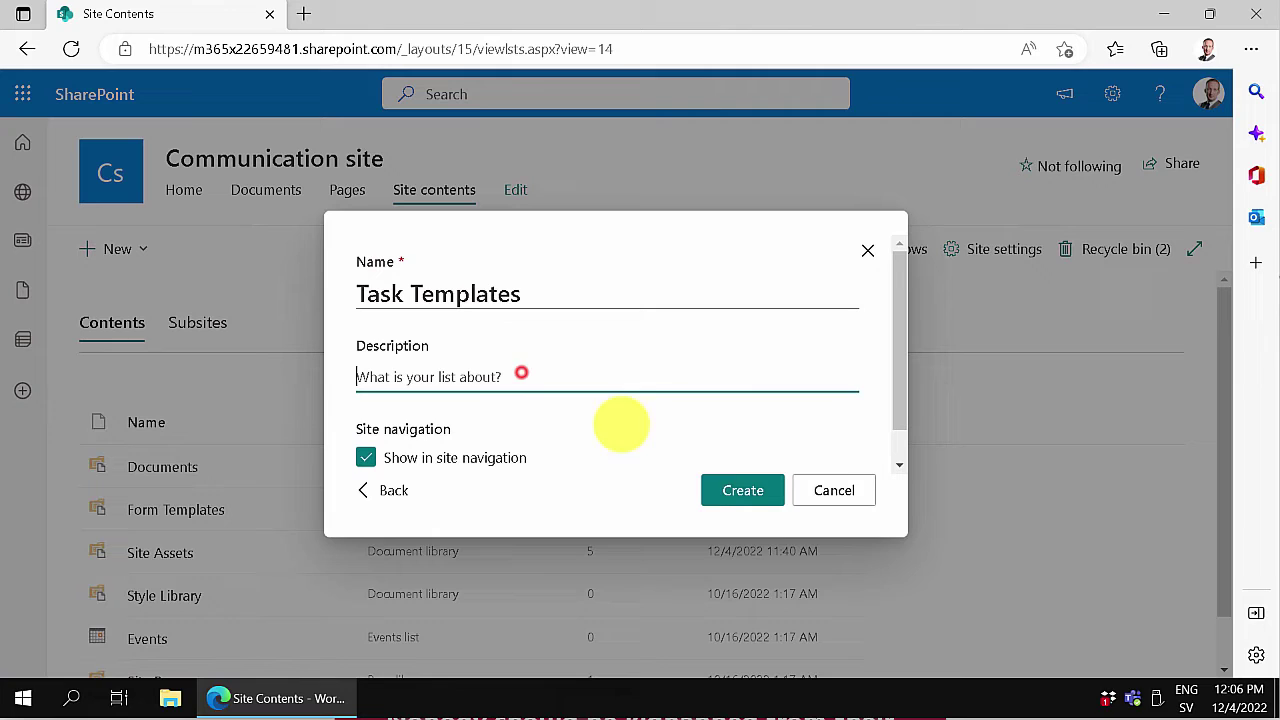
{"action": "left_click", "coordinate": [742, 489]}
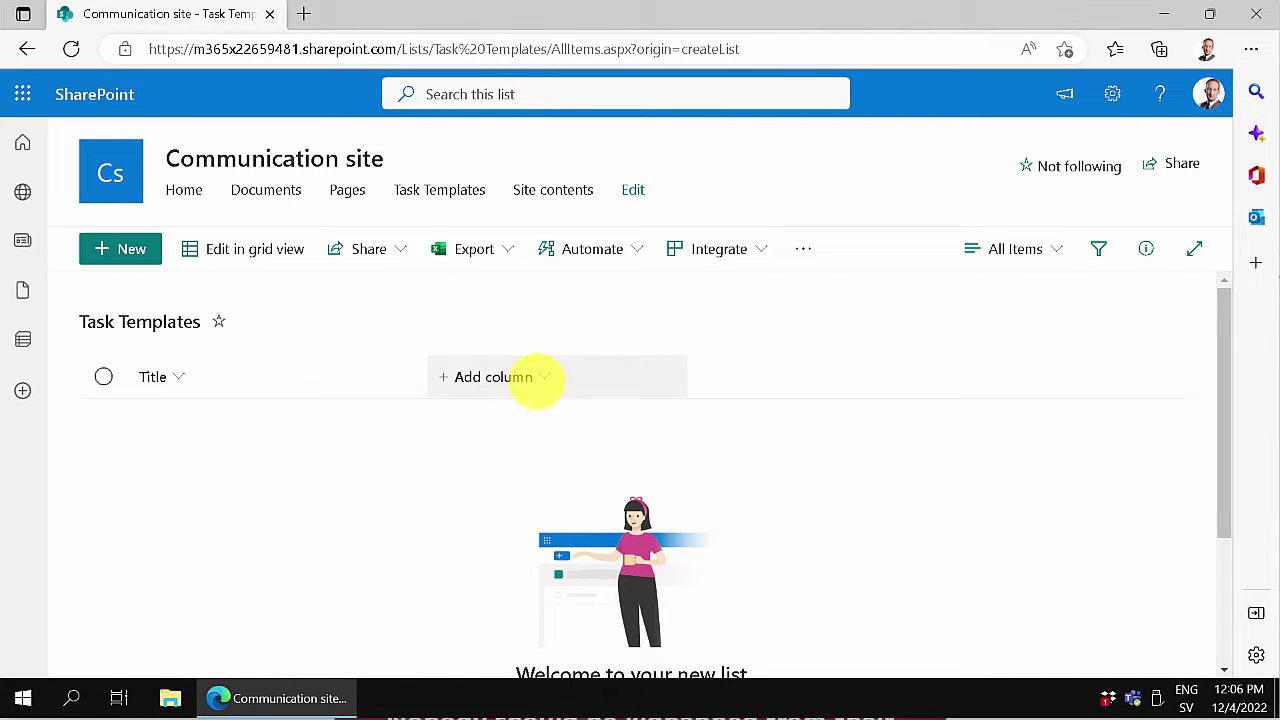
- Add a Number column named Interval with 0 decimal places
{"action": "left_click", "coordinate": [536, 380]}
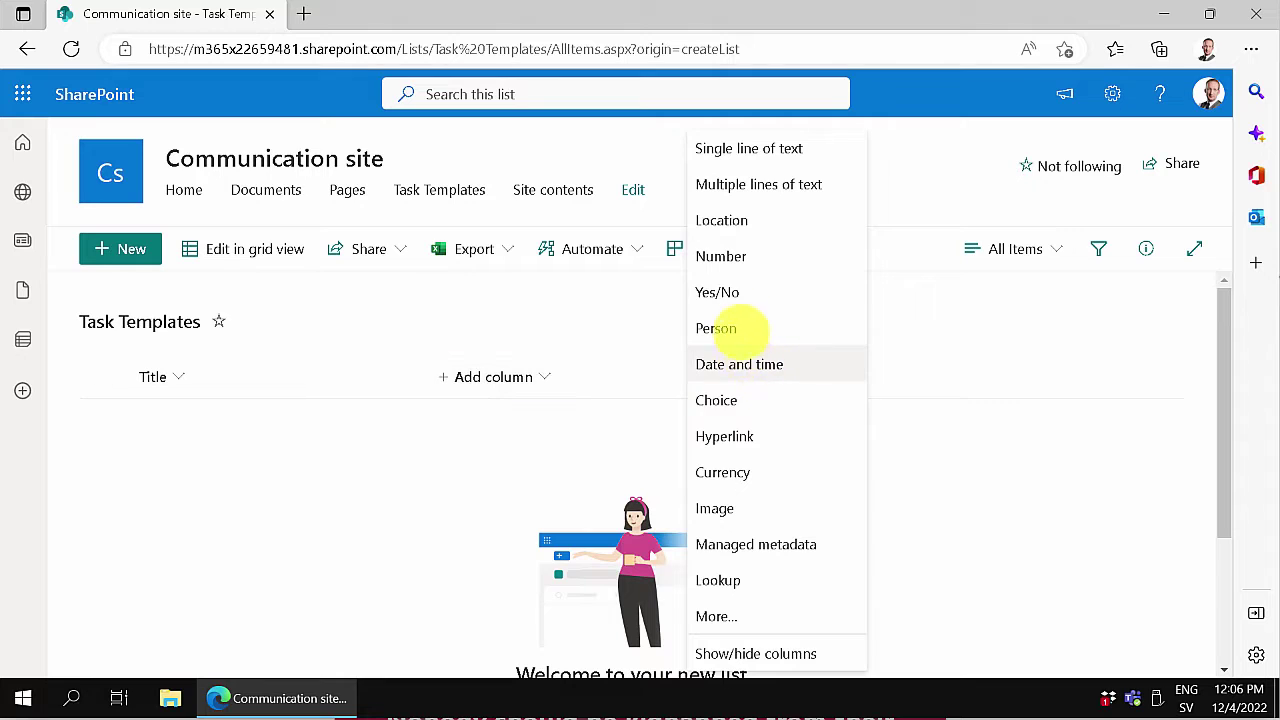
{"action": "left_click", "coordinate": [722, 256]}
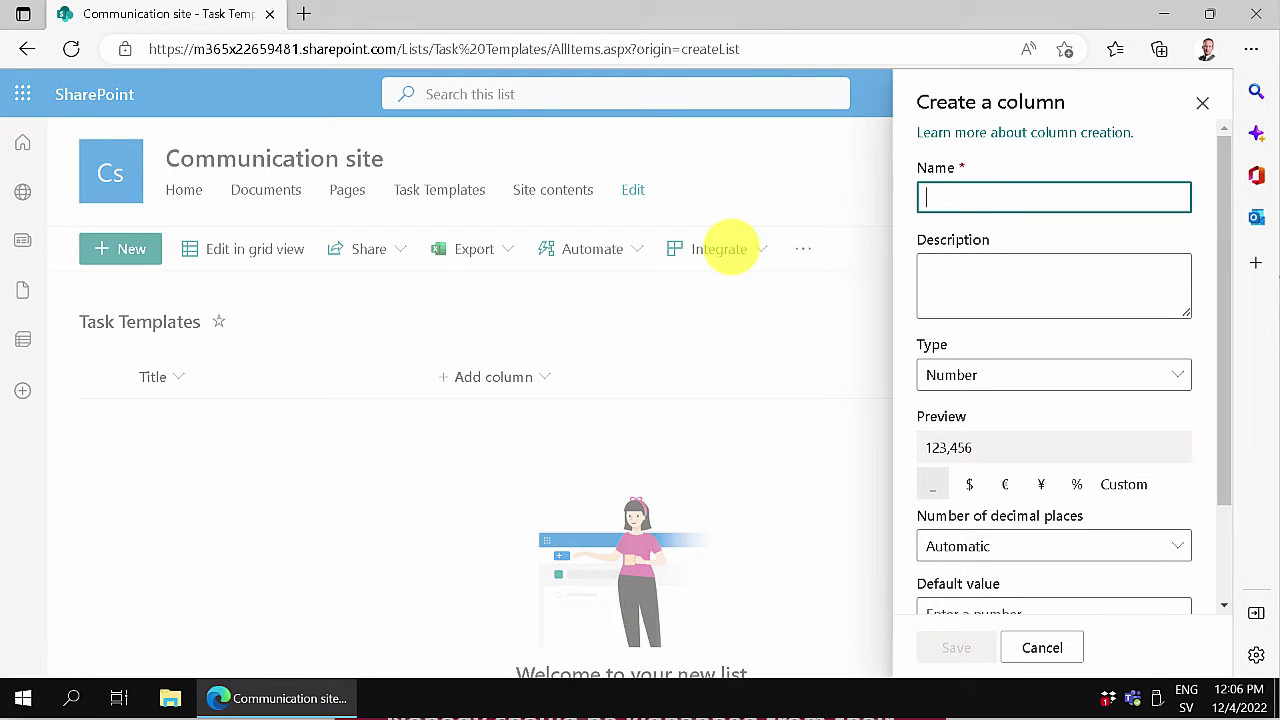
{"action": "type", "text": "Interval"}
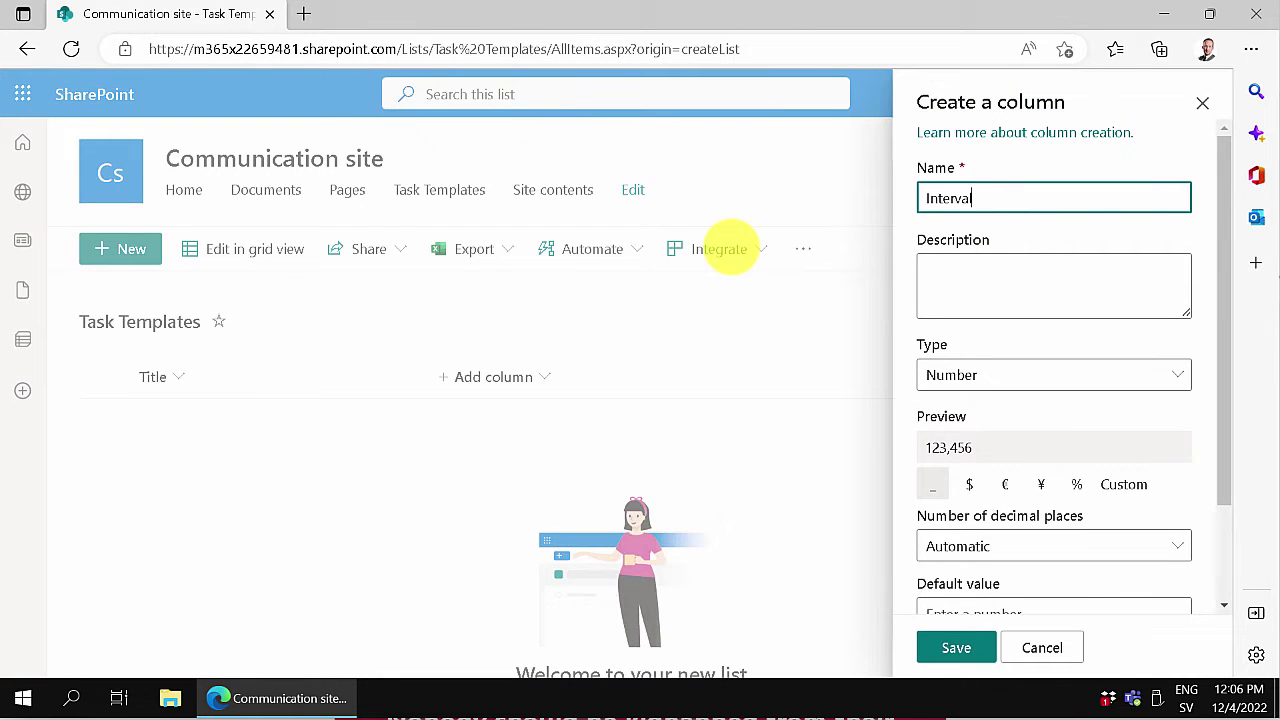
{"action": "scroll", "coordinate": [1060, 538], "scroll_direction": "down", "scroll_amount": 2}
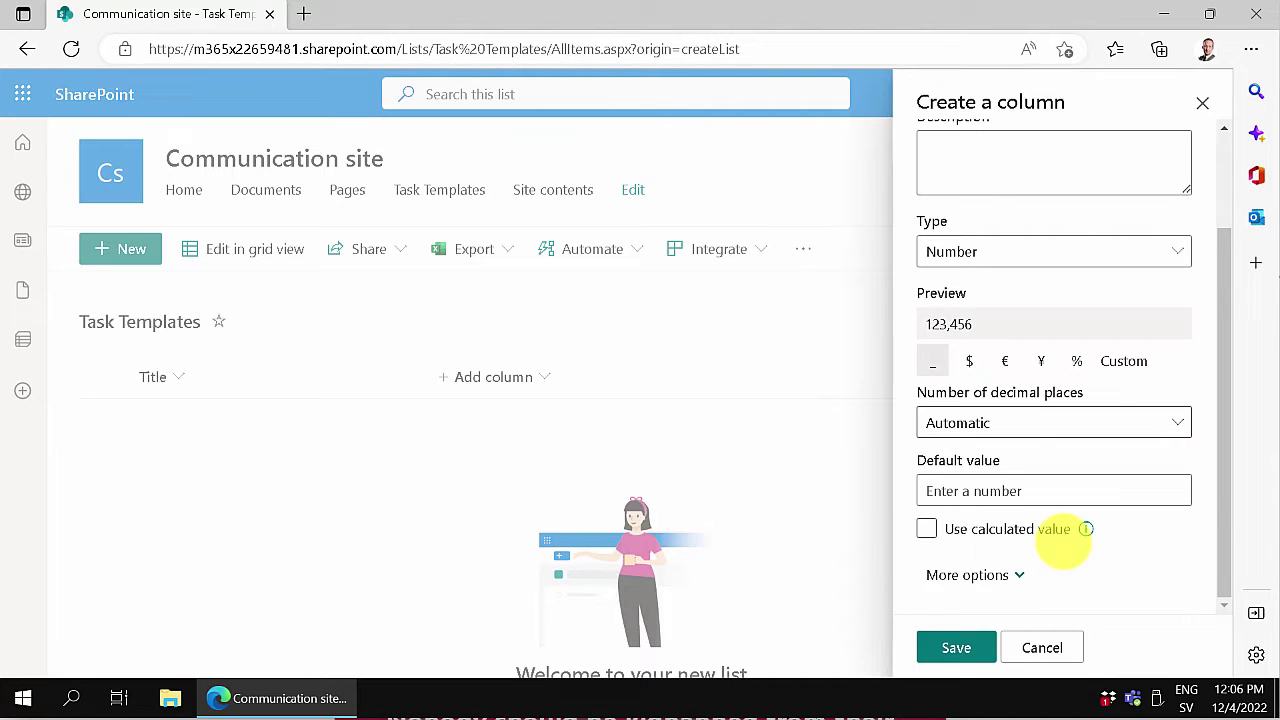
{"action": "left_click", "coordinate": [1050, 425]}
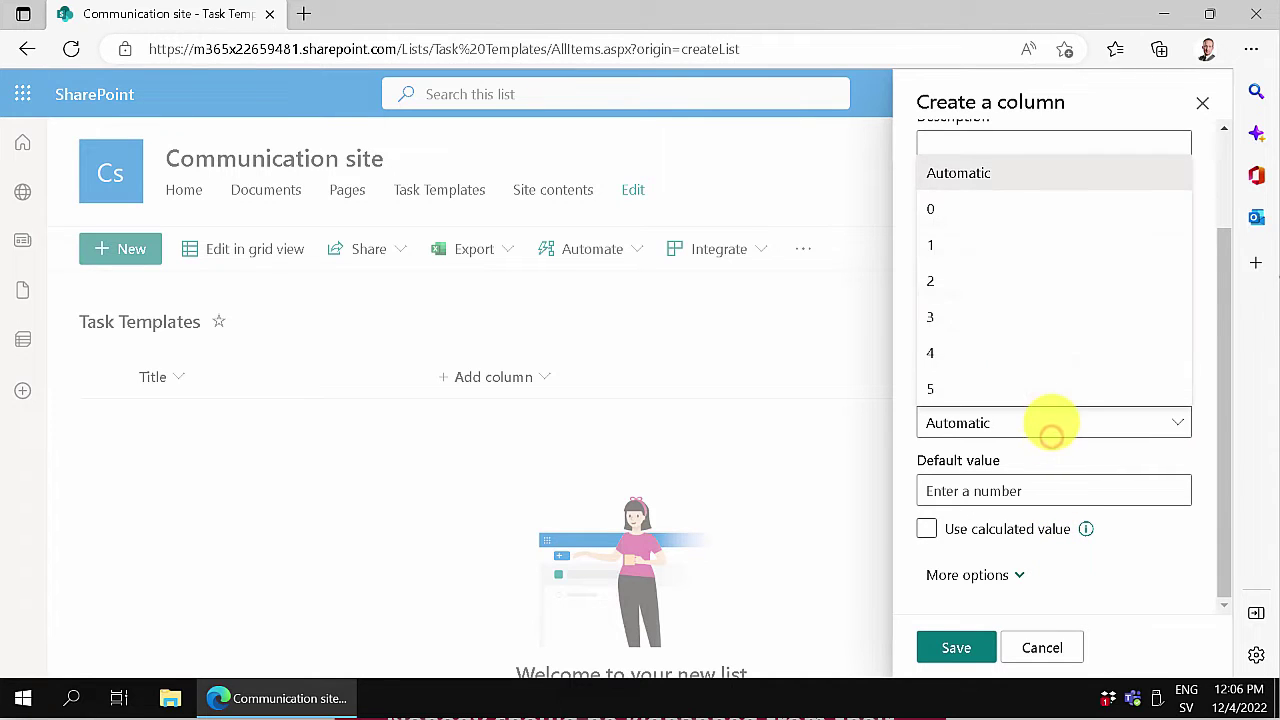
{"action": "left_click", "coordinate": [960, 208]}
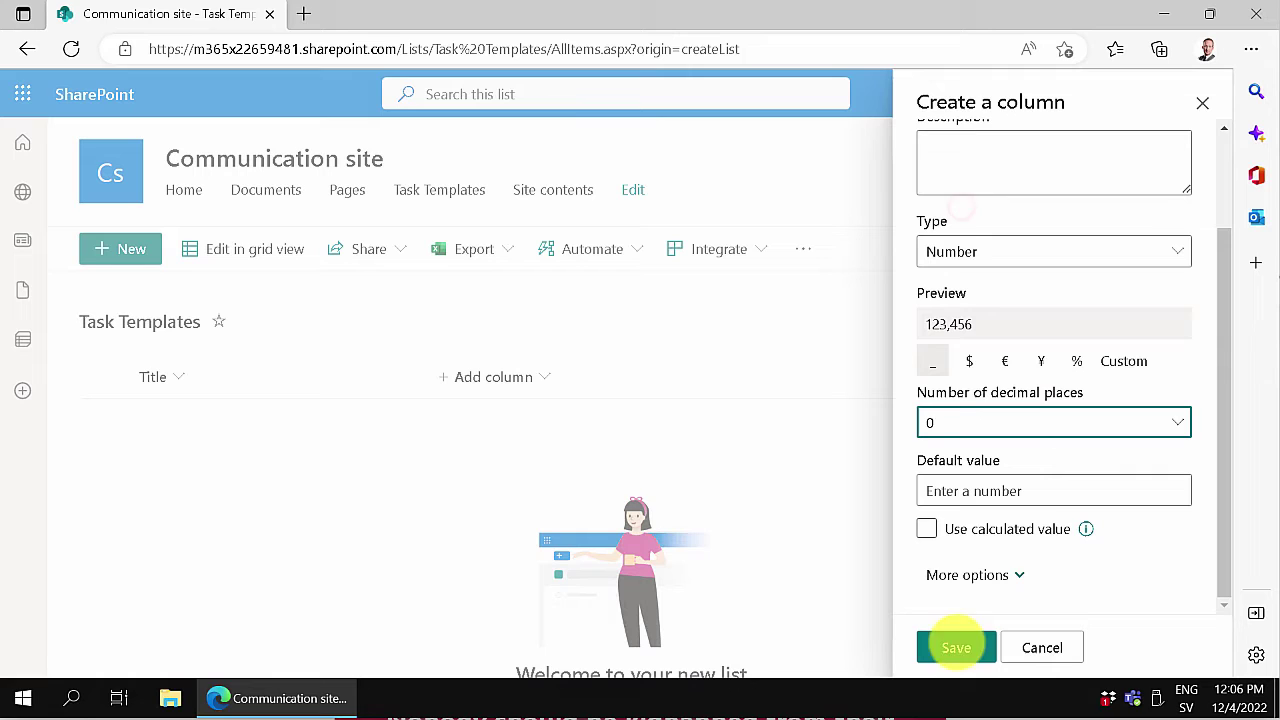
{"action": "left_click", "coordinate": [956, 648]}
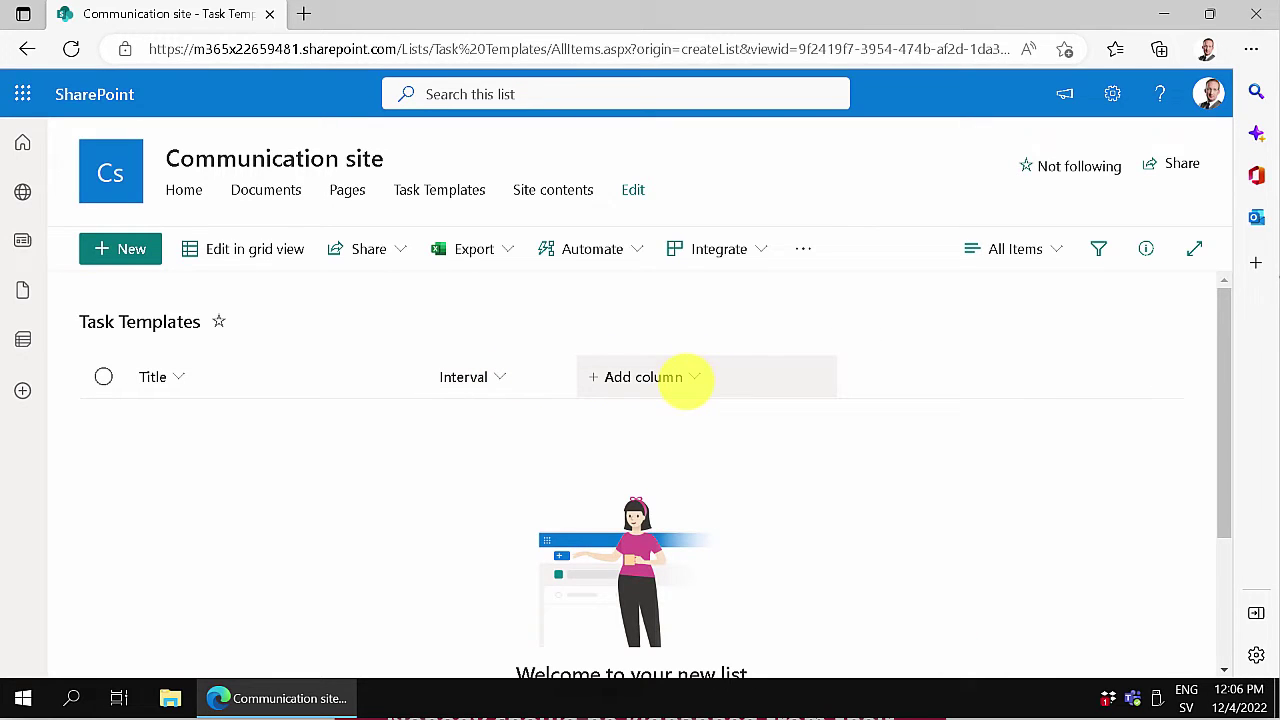
- Add a date and time column named 'Next Date'
{"action": "left_click", "coordinate": [703, 377]}
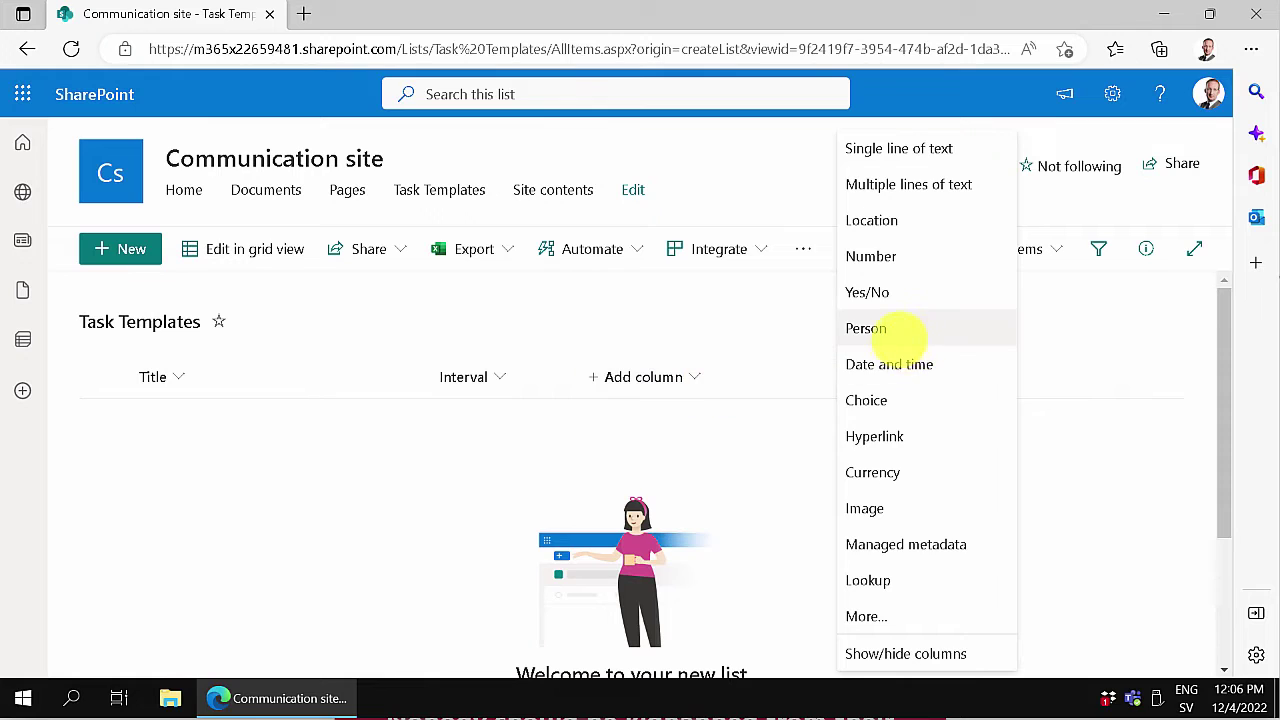
{"action": "left_click", "coordinate": [893, 360]}
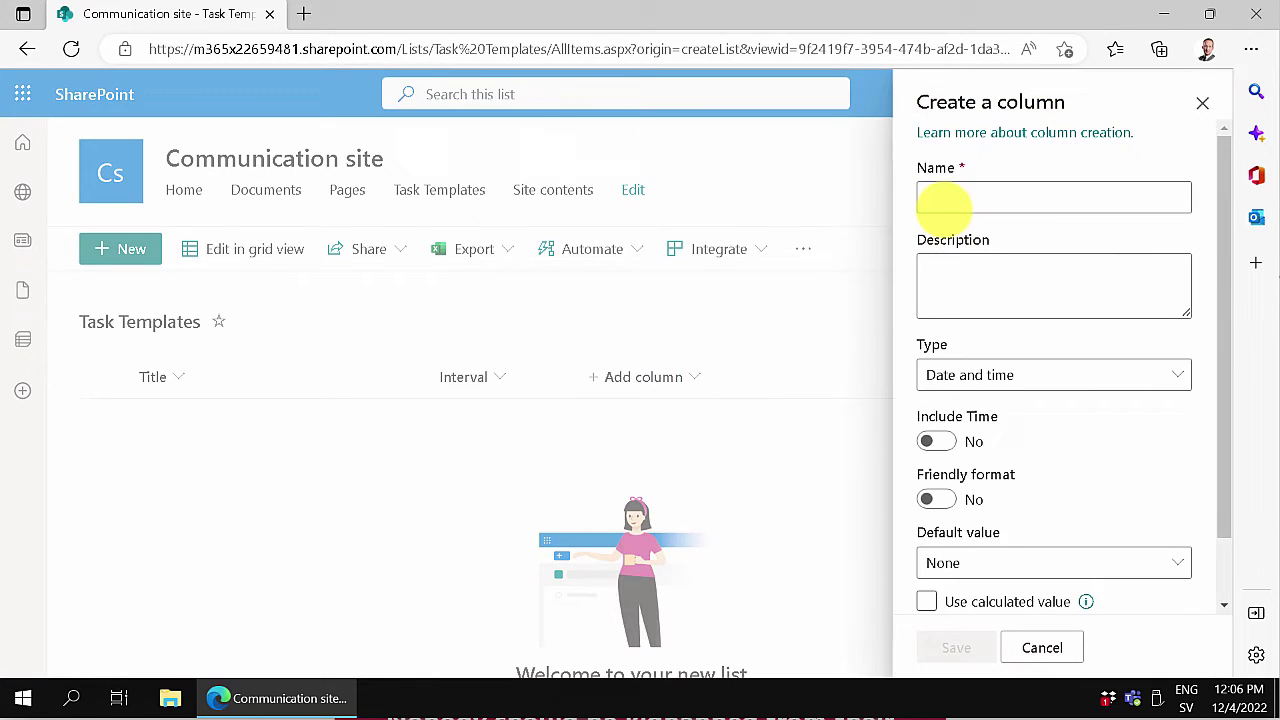
{"action": "left_click", "coordinate": [944, 202]}
{"action": "type", "text": "N"}
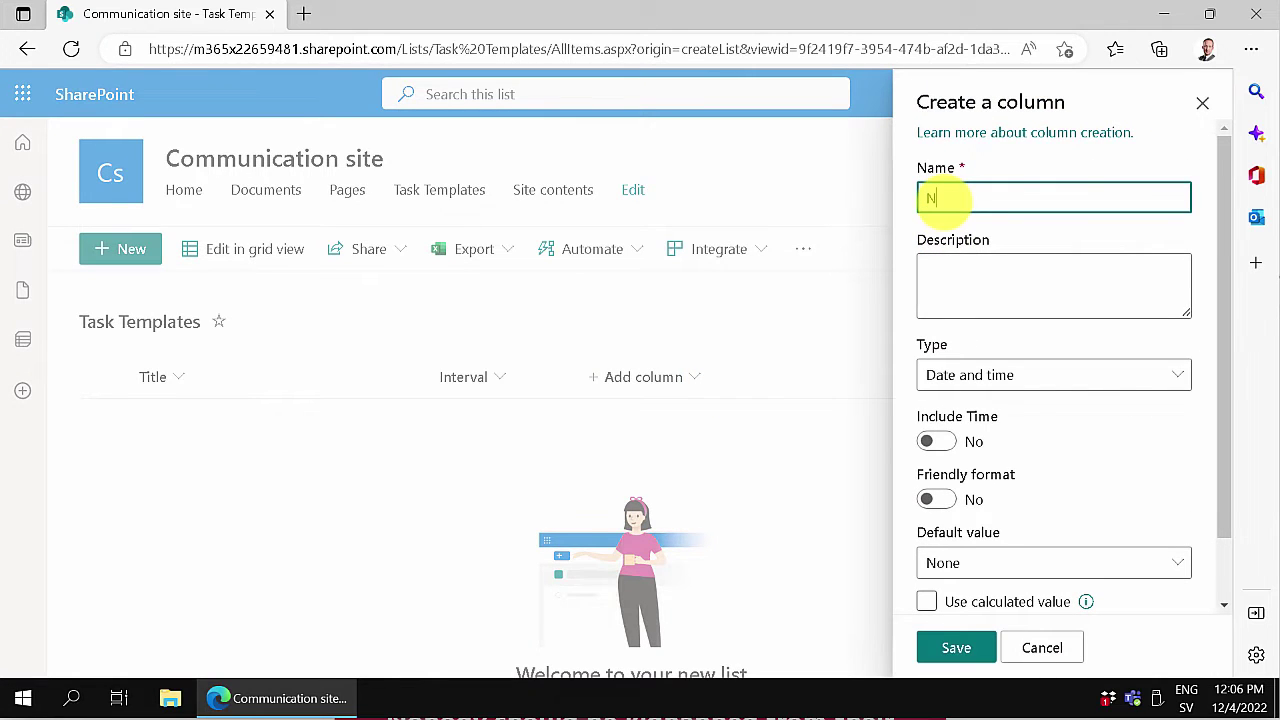
{"action": "type", "text": "ext Date"}
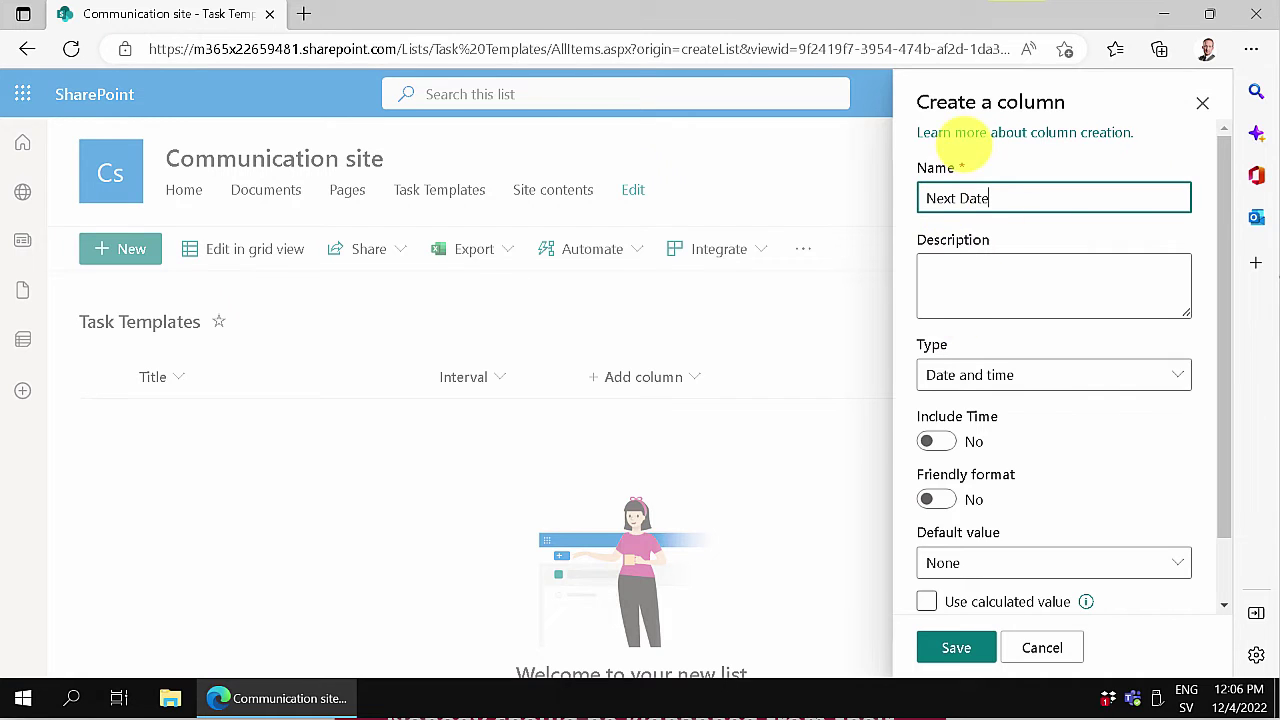
{"action": "left_click", "coordinate": [956, 645]}
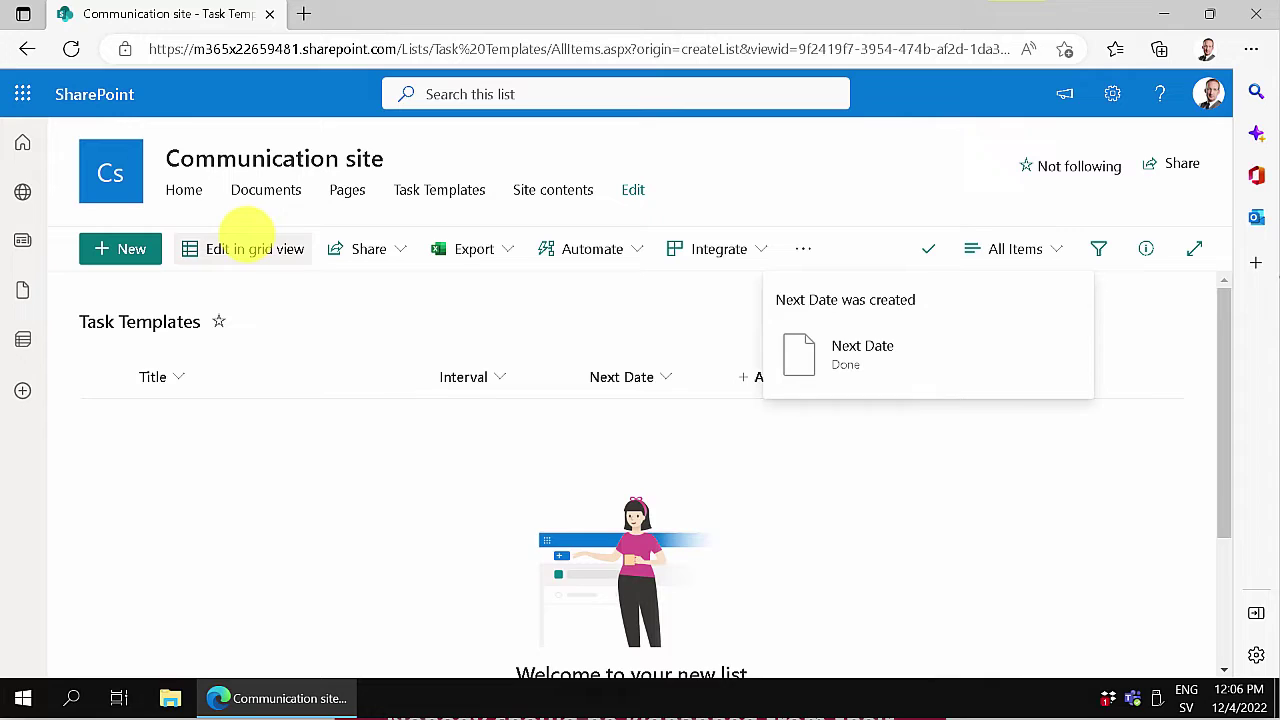
- In grid view, give Pay Taxes interval 30 and next date 1/1/2023
{"action": "left_click", "coordinate": [249, 240]}
{"action": "left_click", "coordinate": [199, 425]}
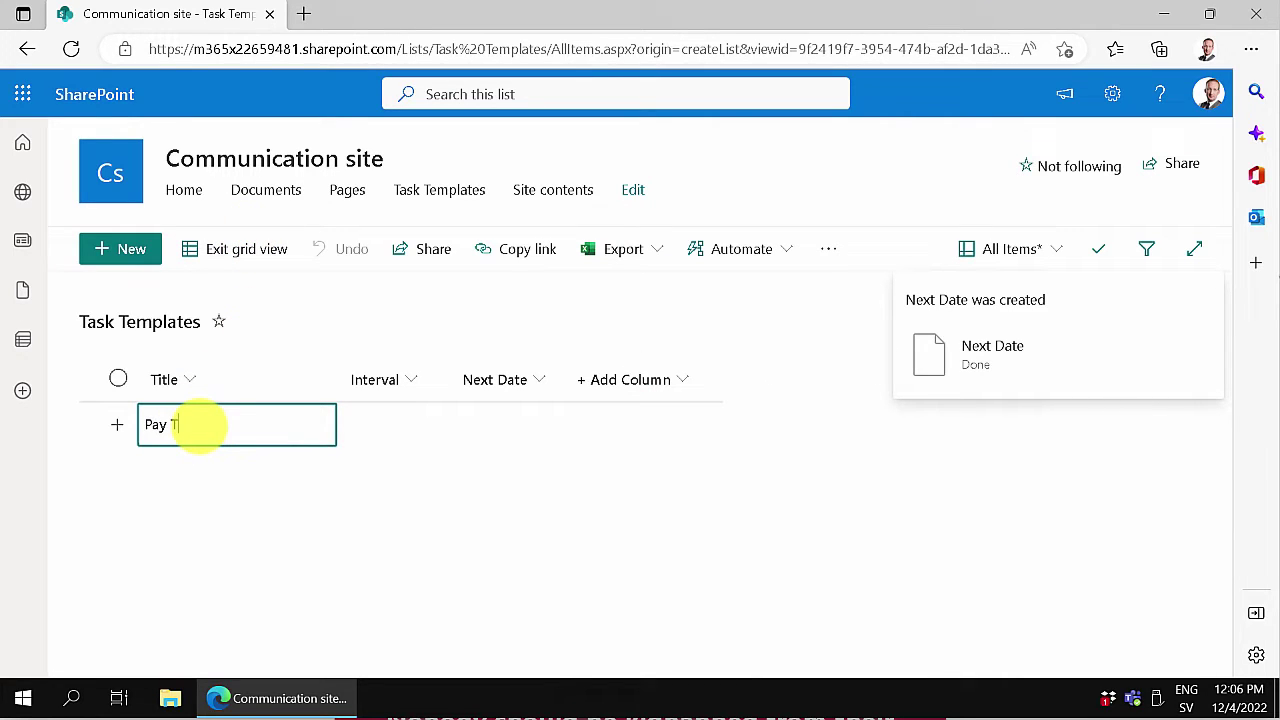
{"action": "key", "text": "Tab"}
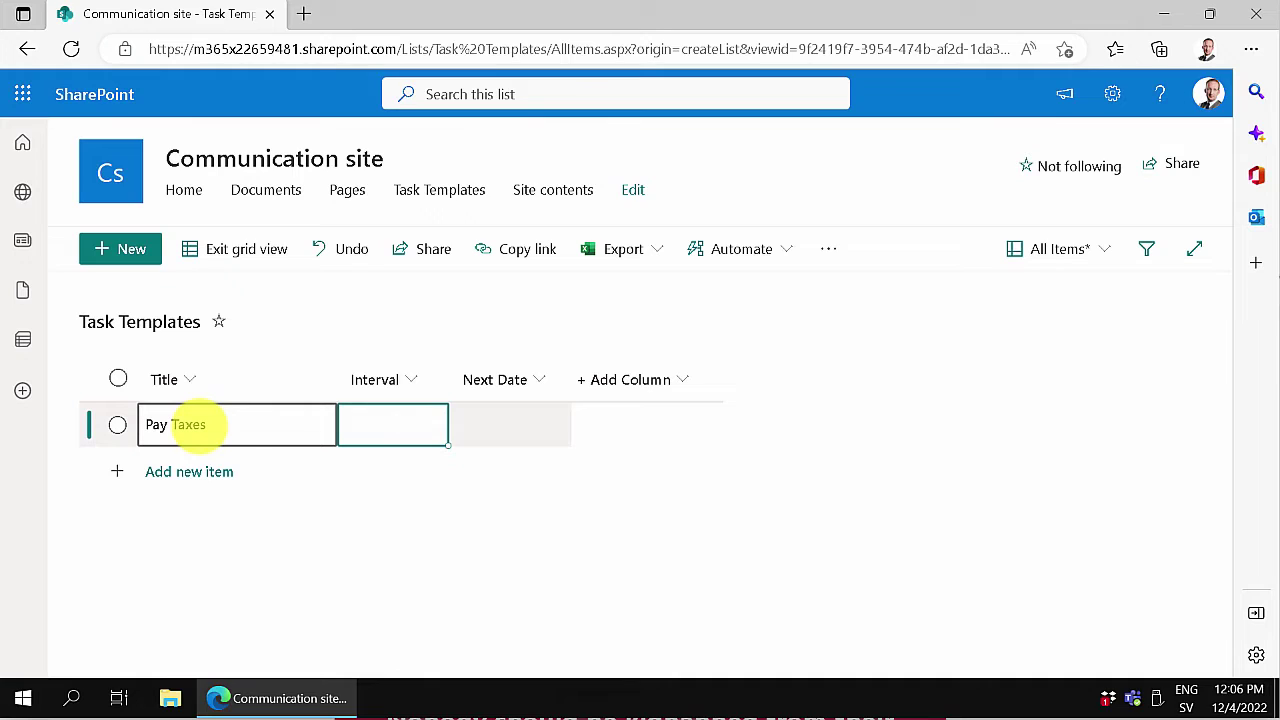
{"action": "type", "text": "30"}
{"action": "key", "text": "Tab"}
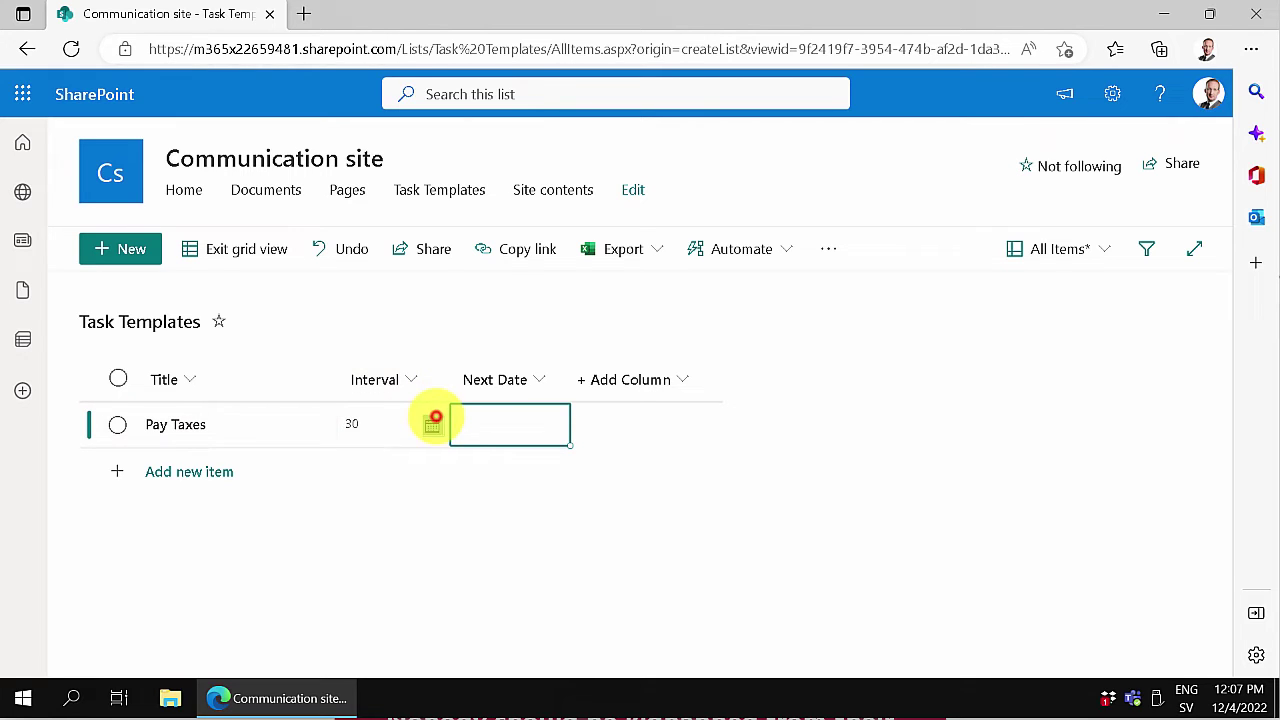
{"action": "left_click", "coordinate": [432, 424]}
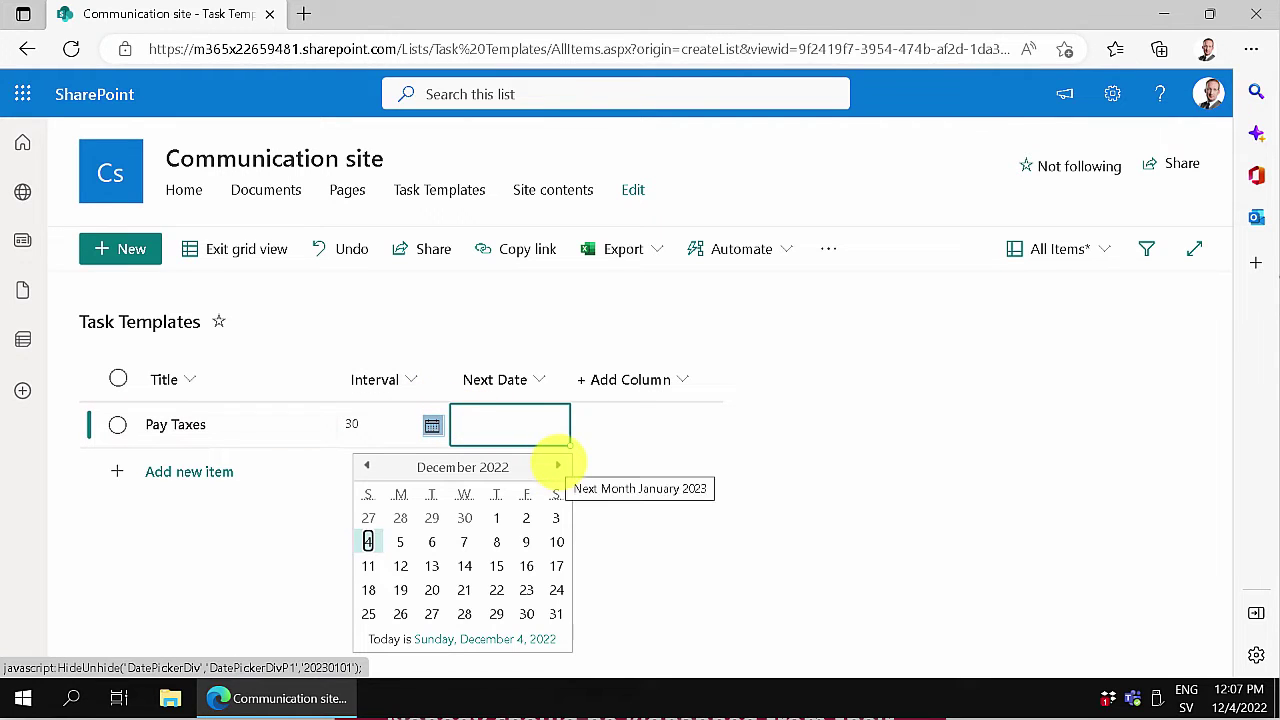
{"action": "left_click", "coordinate": [557, 465]}
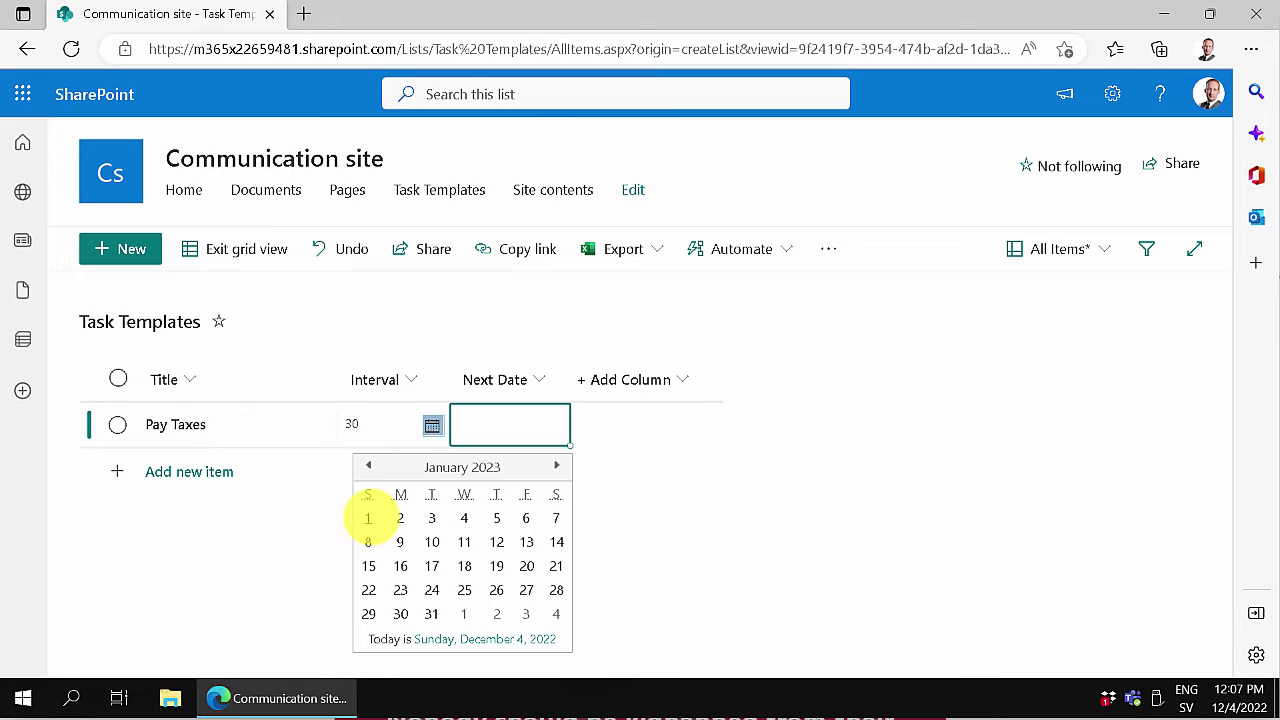
{"action": "left_click", "coordinate": [367, 517]}
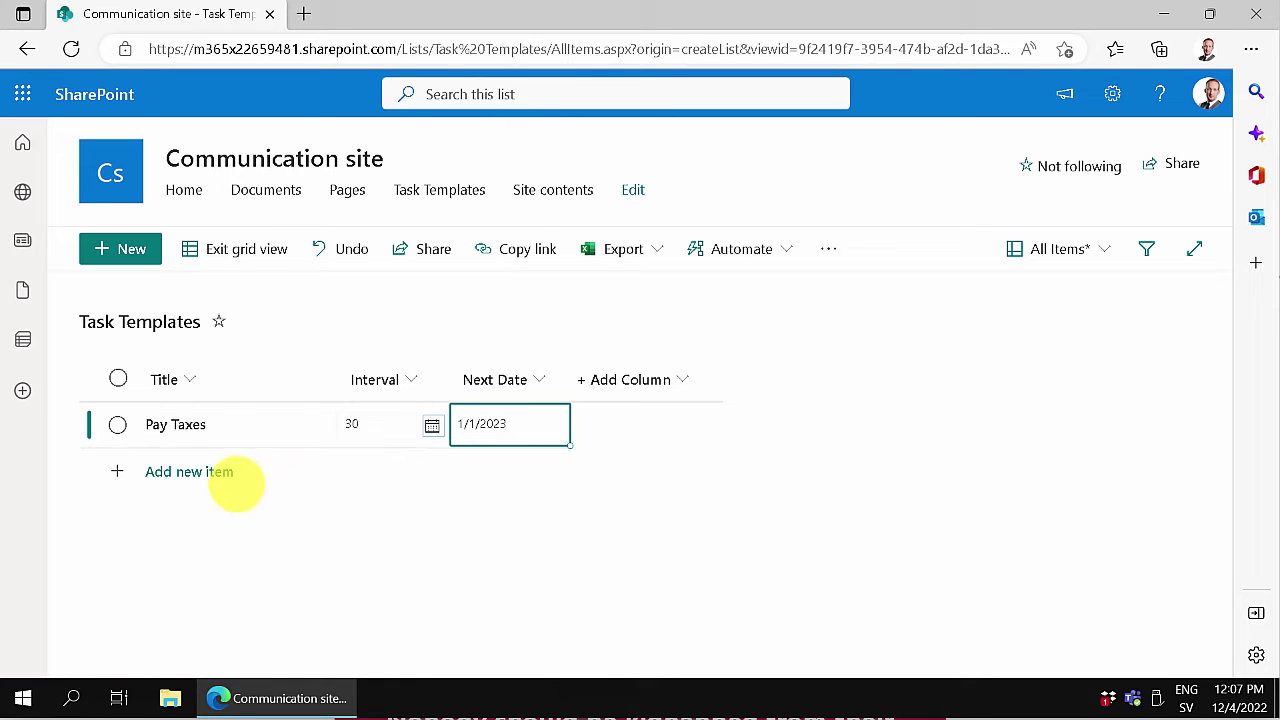
- Add Big Cleanup with interval 15 and next date 12/15/2022
{"action": "left_click", "coordinate": [234, 483]}
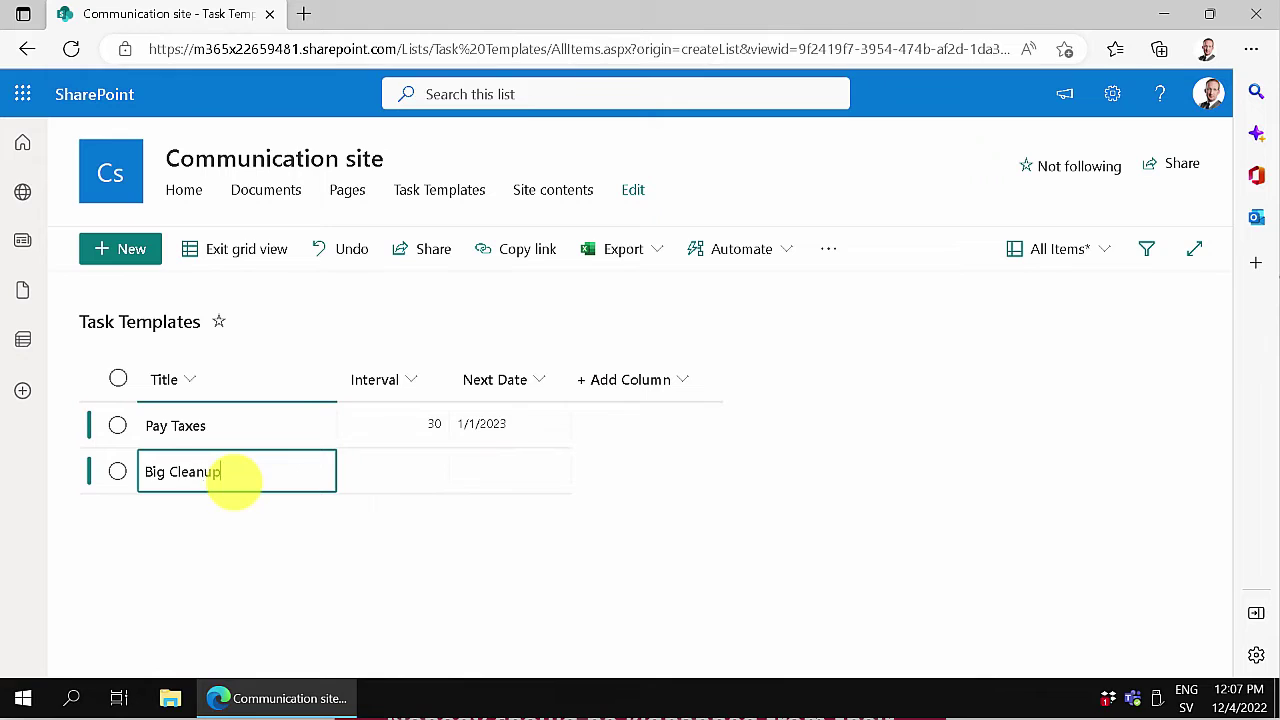
{"action": "key", "text": "Tab"}
{"action": "key", "text": "Tab"}
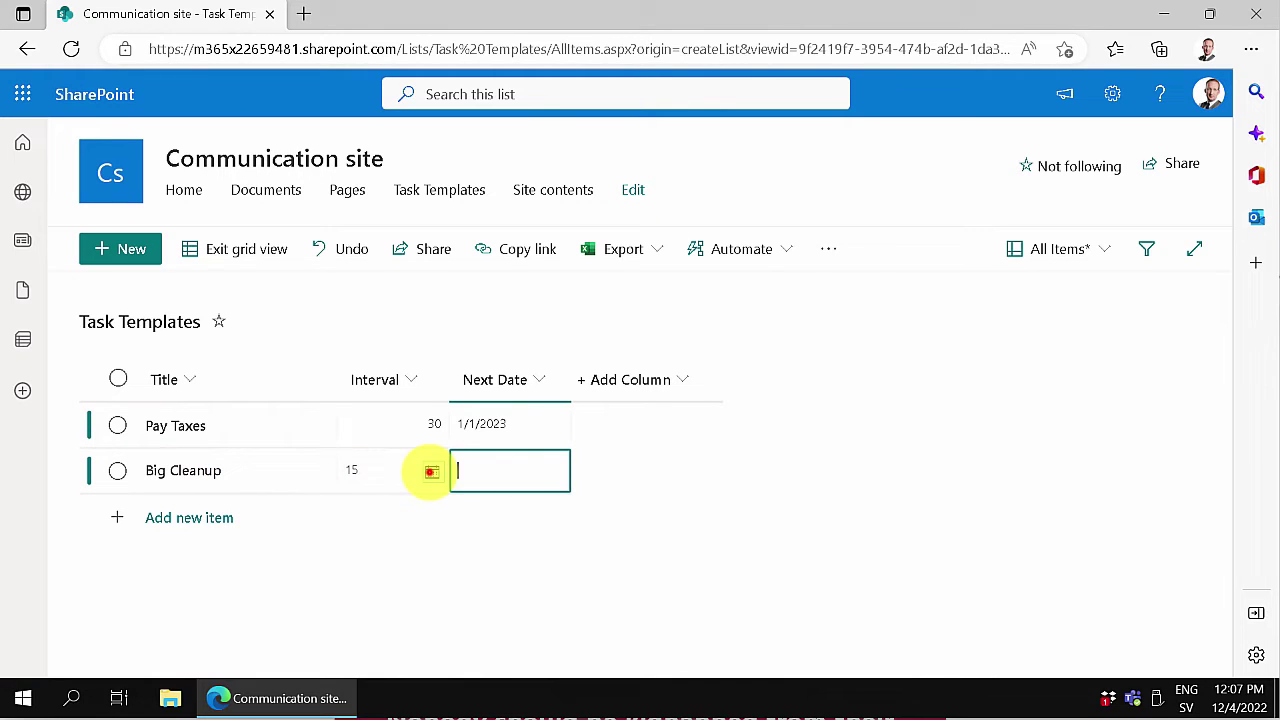
{"action": "left_click", "coordinate": [432, 471]}
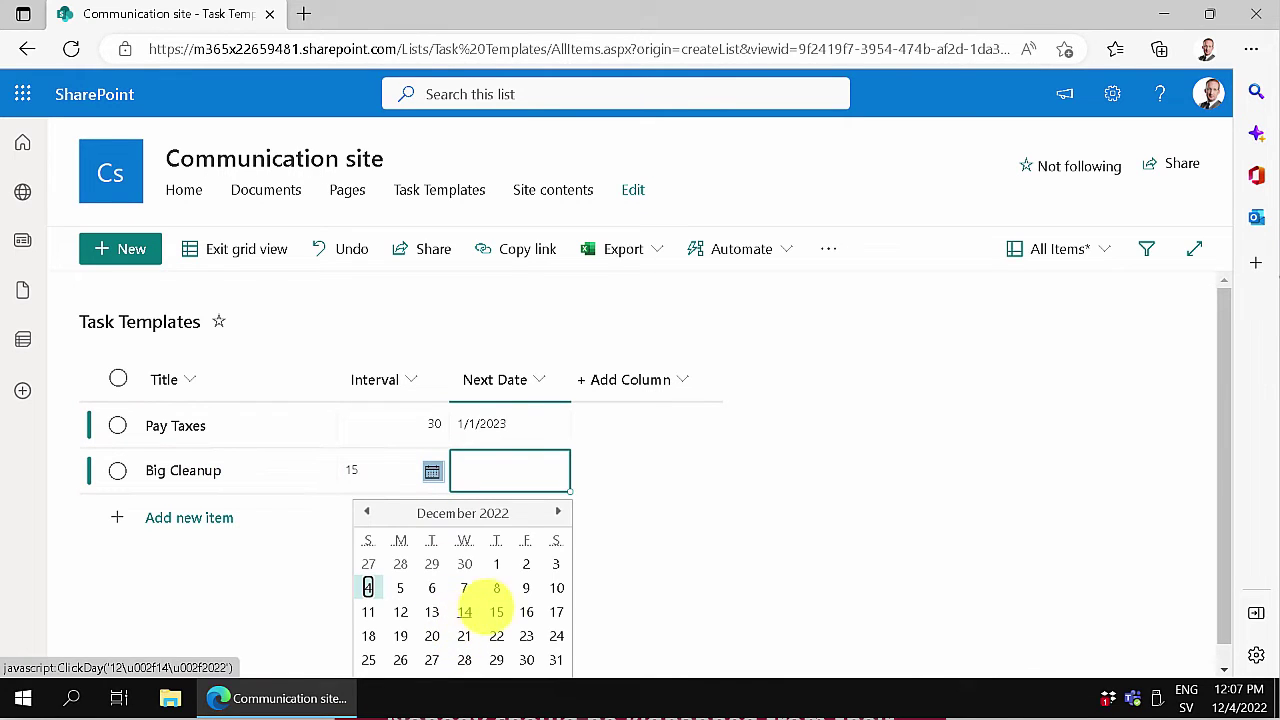
{"action": "left_click", "coordinate": [496, 612]}
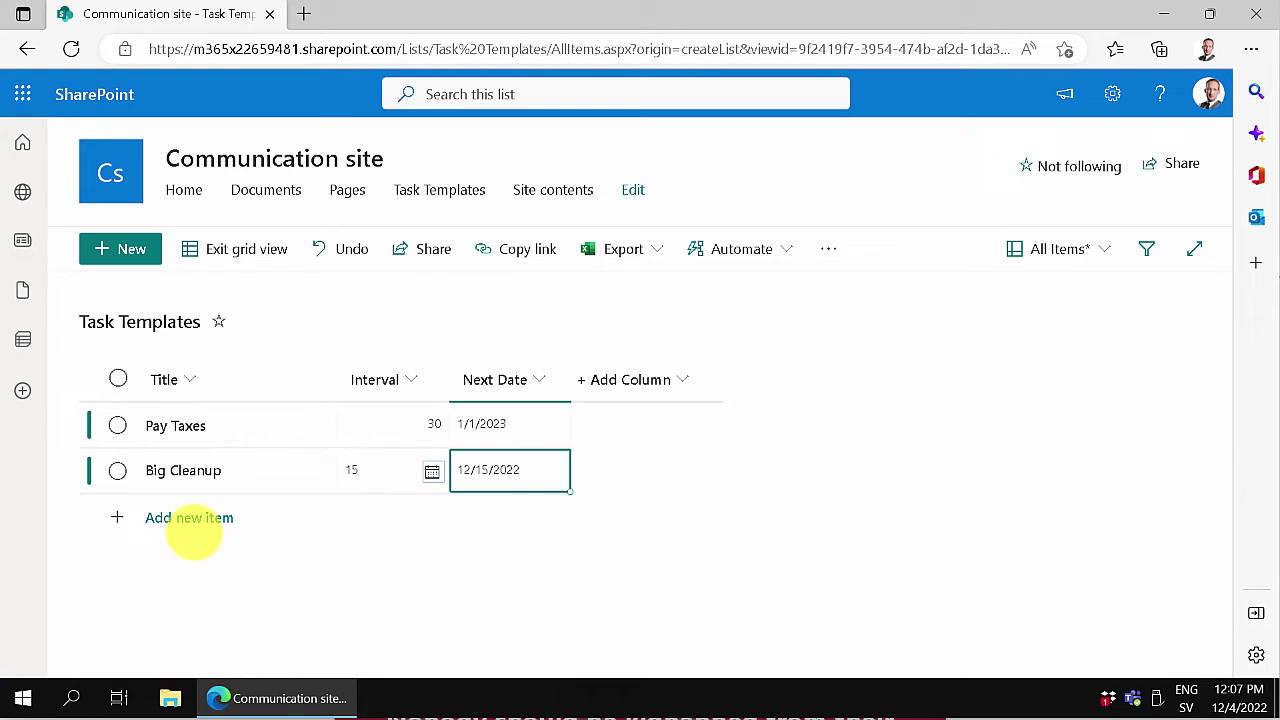
- Add a 'Bi-daily cleanup' row with interval 2 and next date 12/5/2022
{"action": "left_click", "coordinate": [194, 515]}
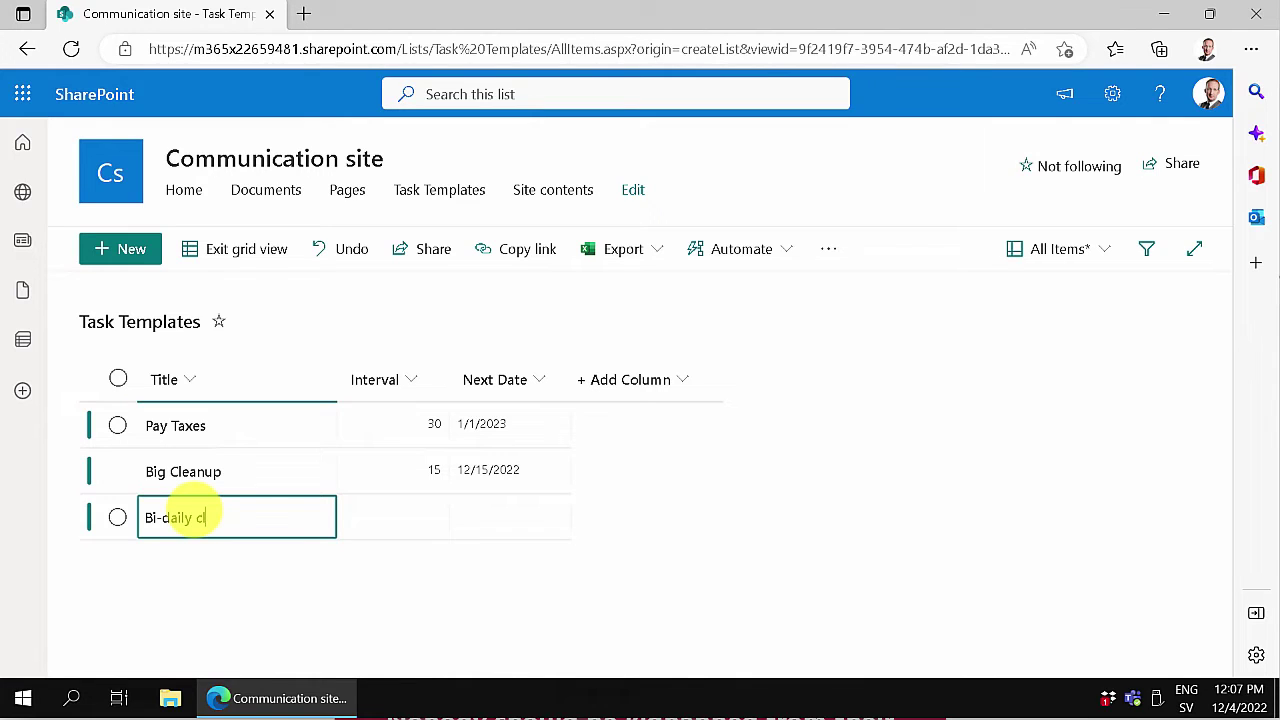
{"action": "type", "text": "Bi-daily cleanup"}
{"action": "key", "text": "Tab"}
{"action": "type", "text": "2"}
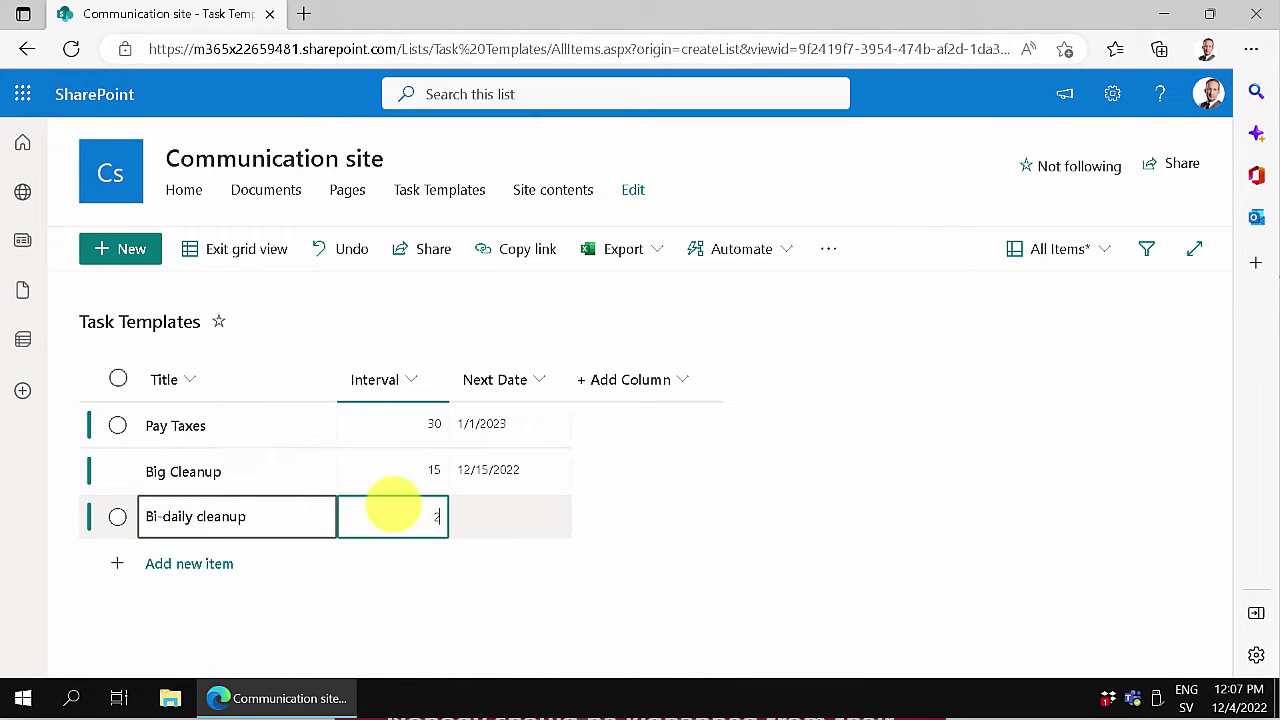
{"action": "left_click", "coordinate": [506, 511]}
{"action": "left_click", "coordinate": [431, 516]}
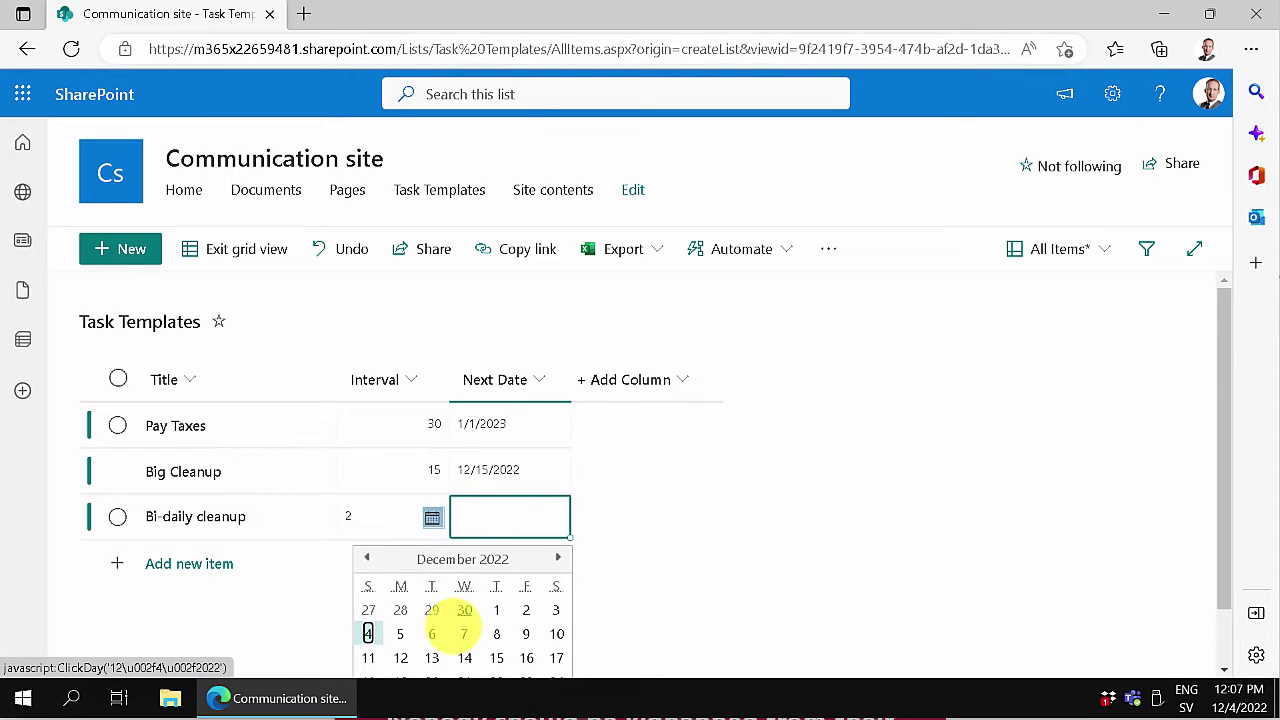
{"action": "left_click", "coordinate": [399, 637]}
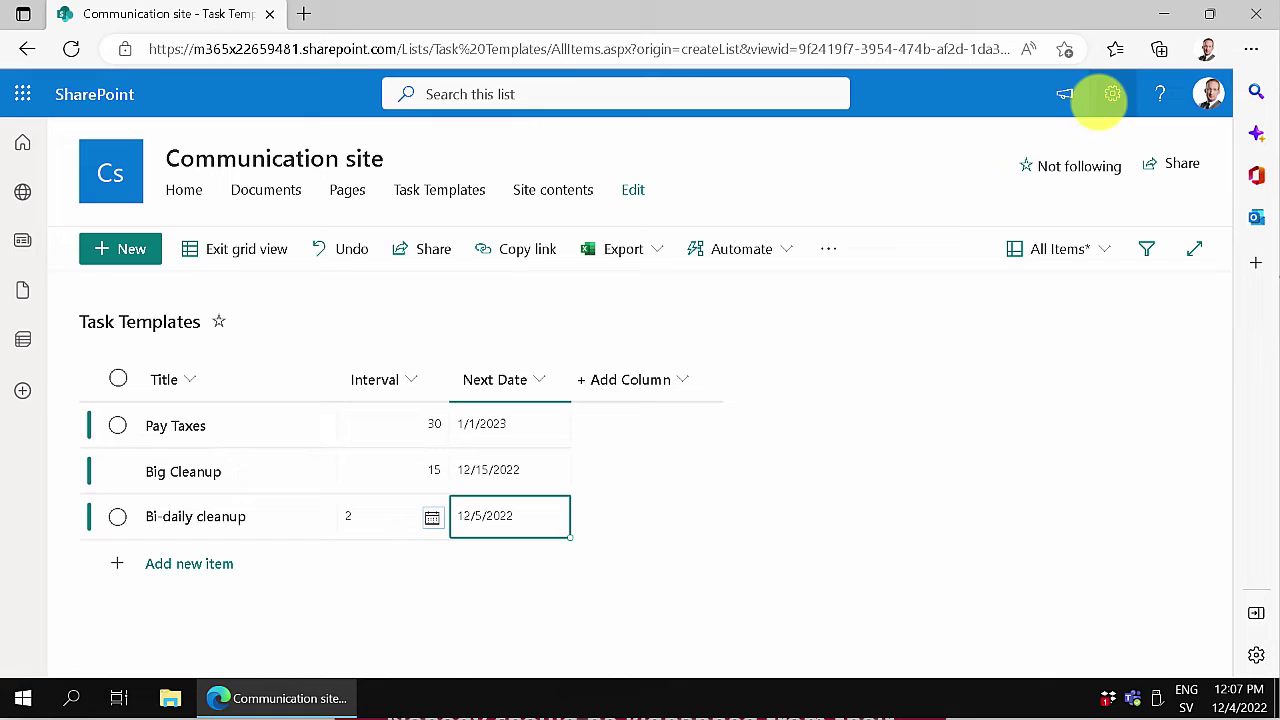
- From the settings gear's Site contents, start a blank list named 'Tasks To Do'
{"action": "left_click", "coordinate": [1112, 94]}
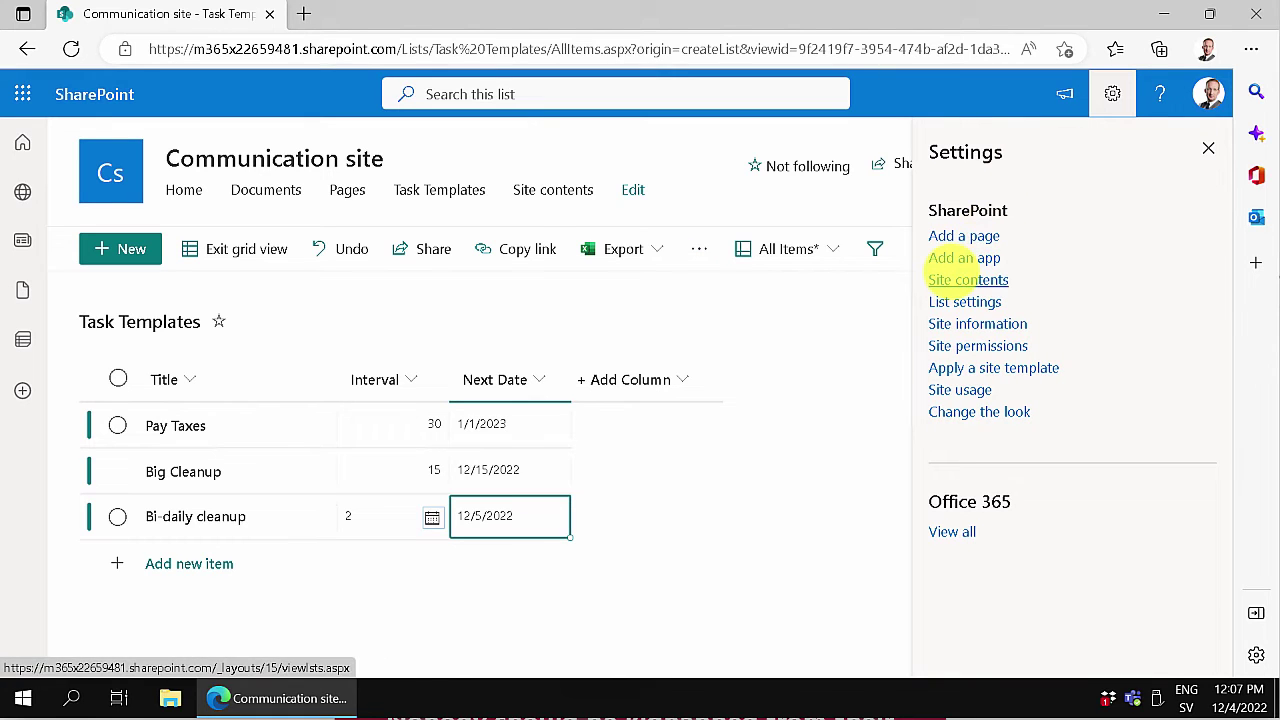
{"action": "left_click", "coordinate": [953, 277]}
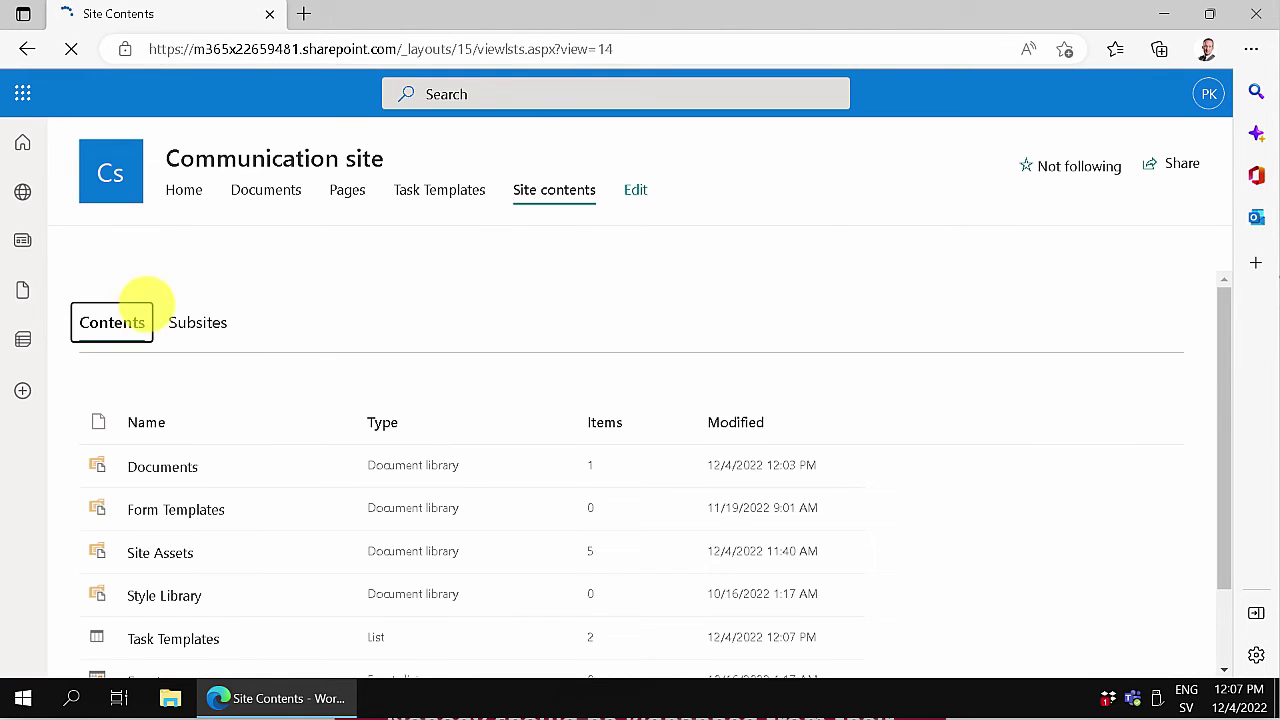
{"action": "left_click", "coordinate": [125, 249]}
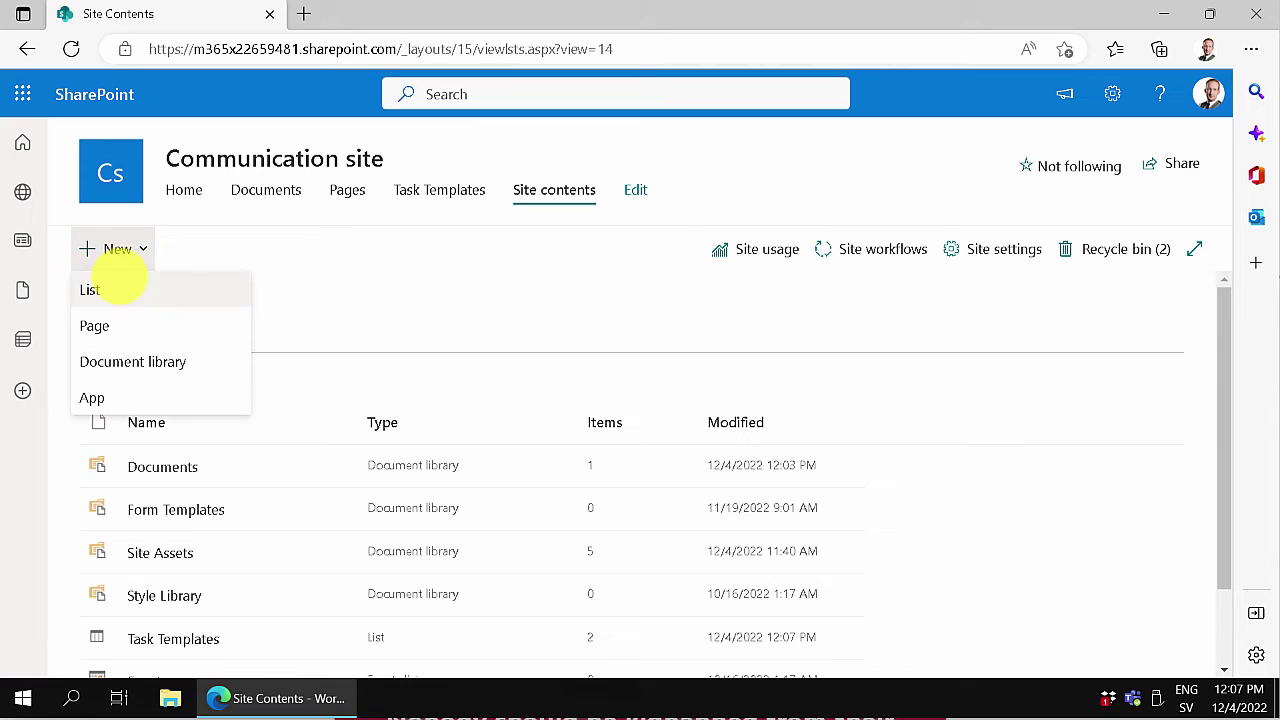
{"action": "left_click", "coordinate": [118, 278]}
{"action": "left_click", "coordinate": [129, 225]}
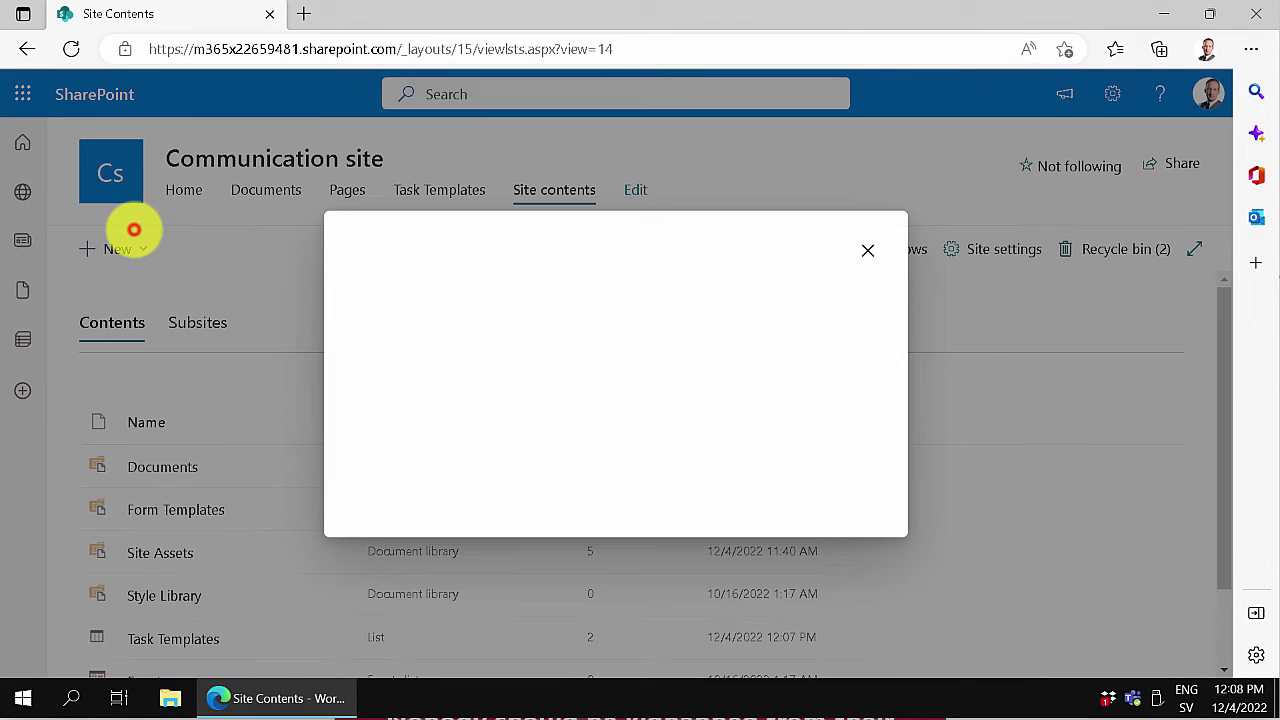
{"action": "type", "text": "Tas"}
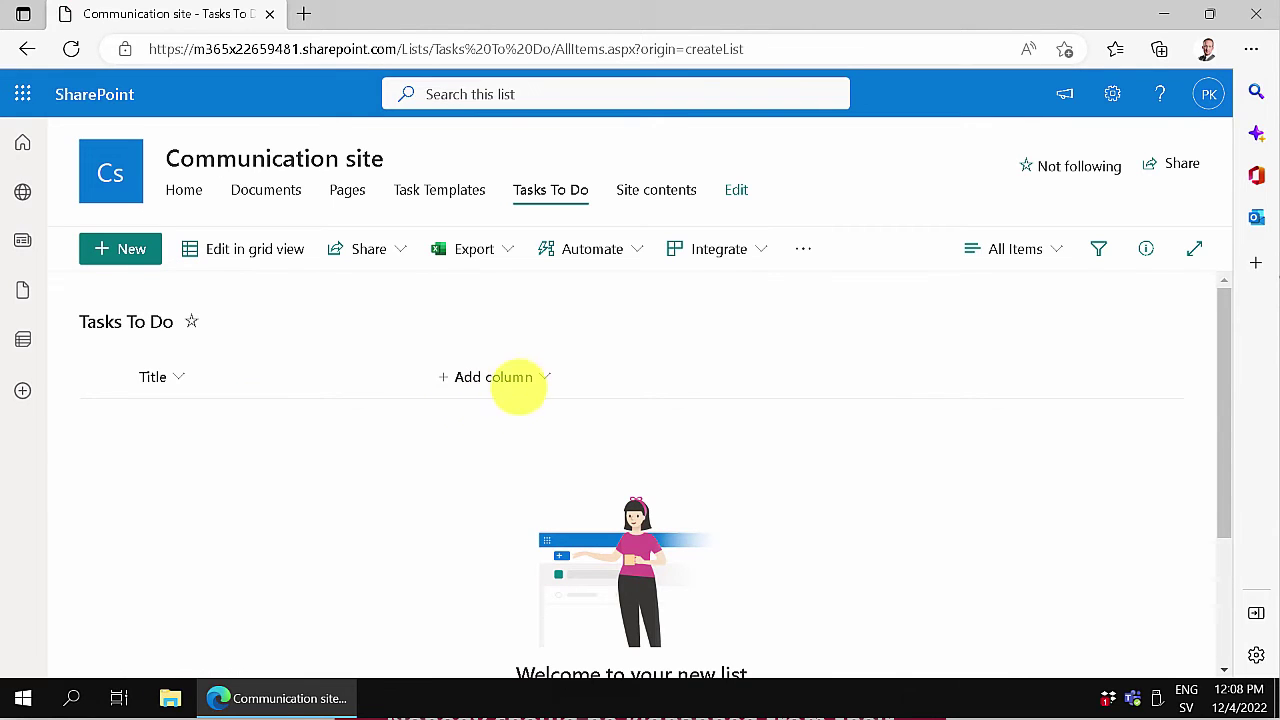
- Add a Yes/No column named Done defaulting to No, then return to Task Templates
{"action": "left_click", "coordinate": [551, 370]}
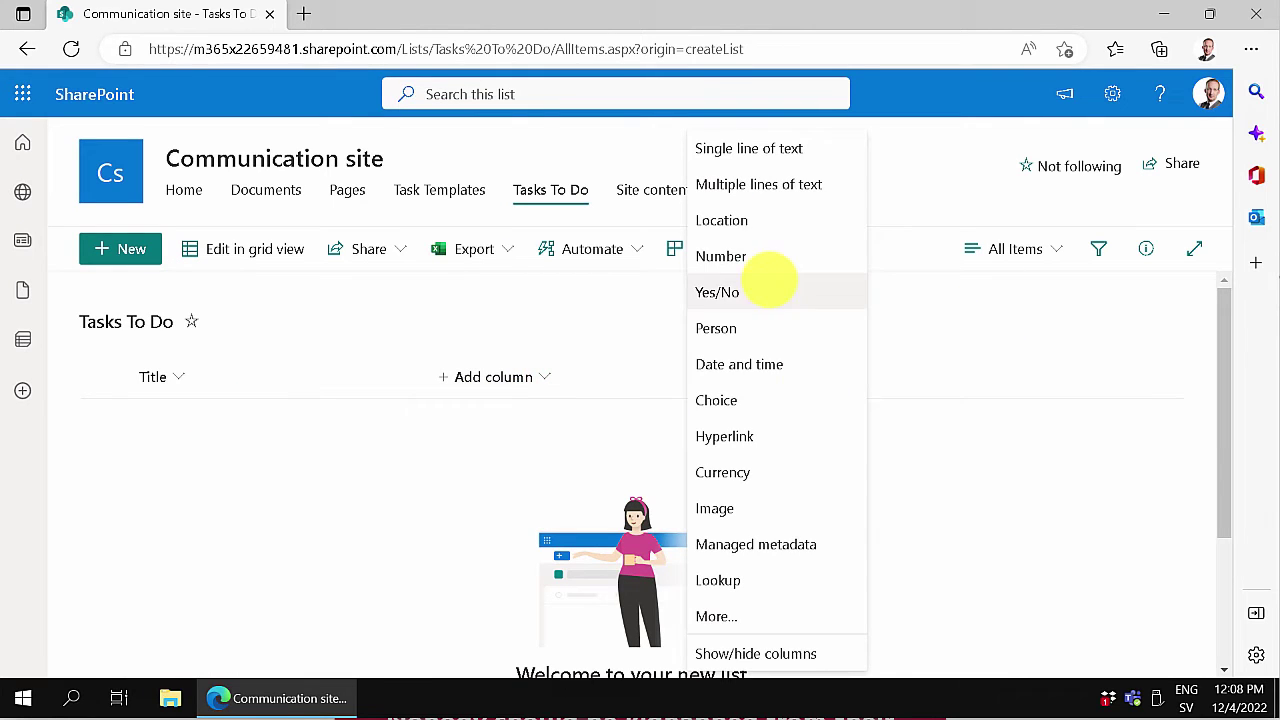
{"action": "left_click", "coordinate": [741, 280]}
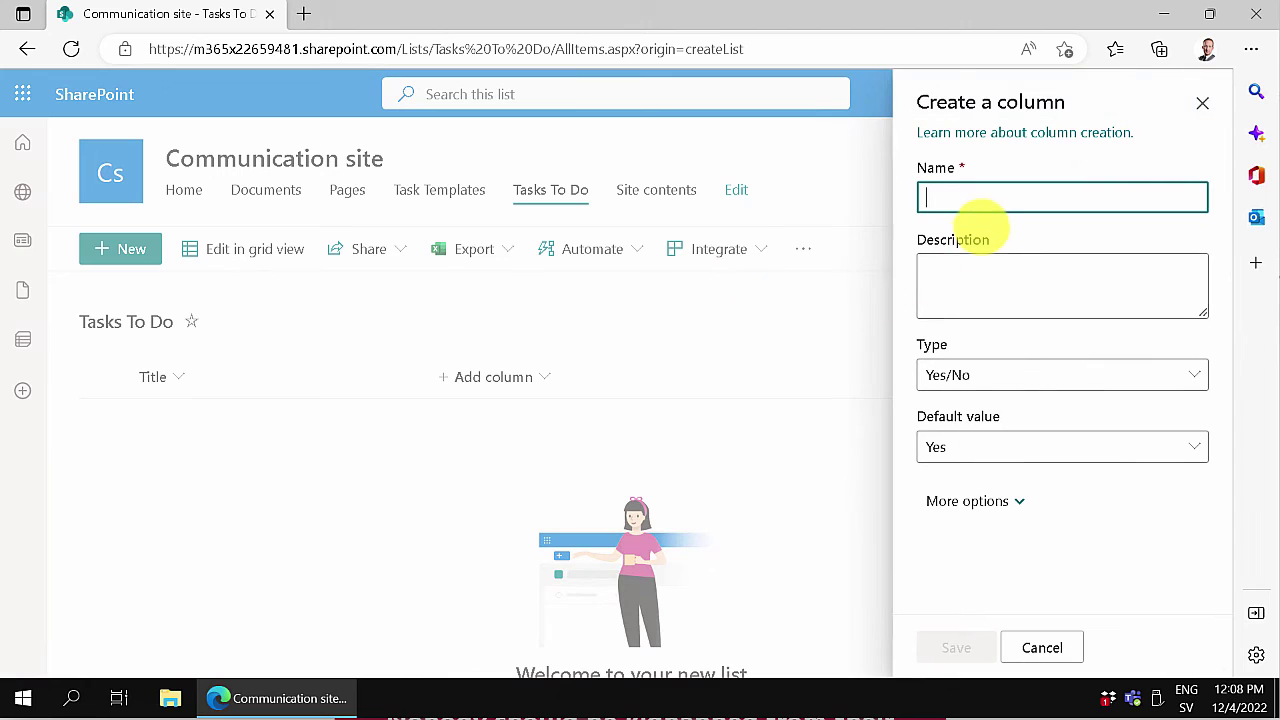
{"action": "type", "text": "Don"}
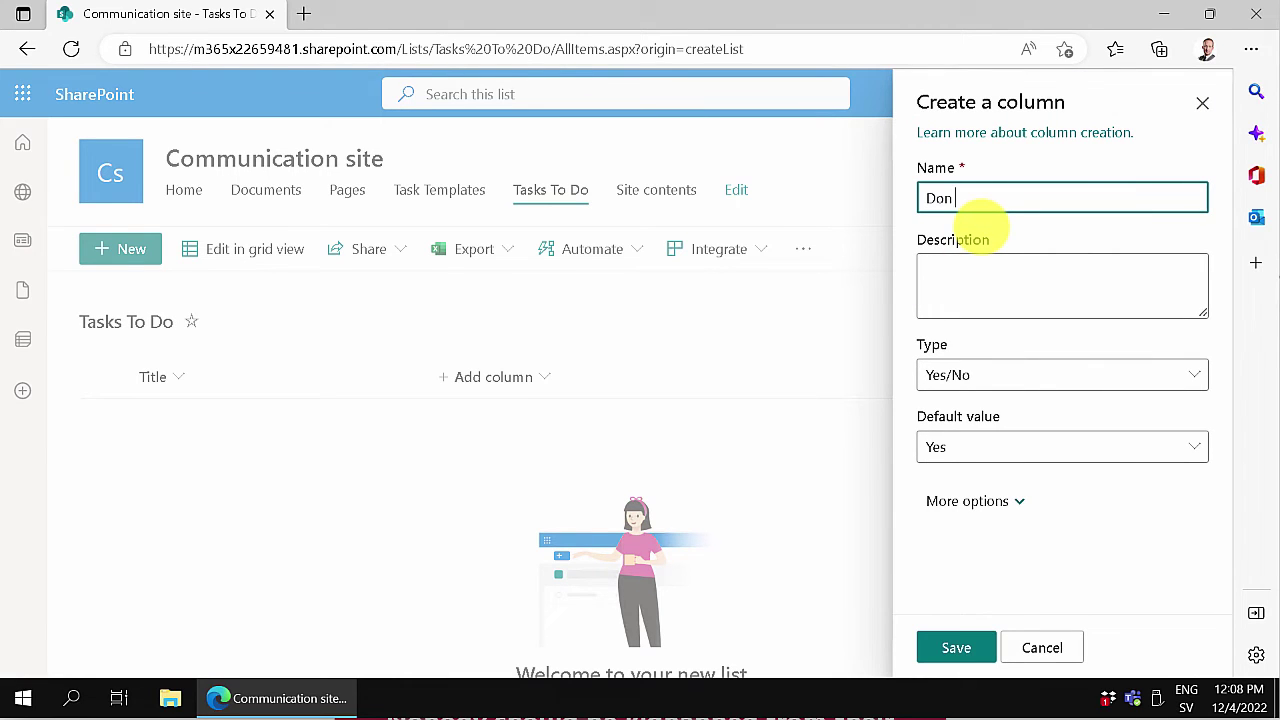
{"action": "type", "text": "e"}
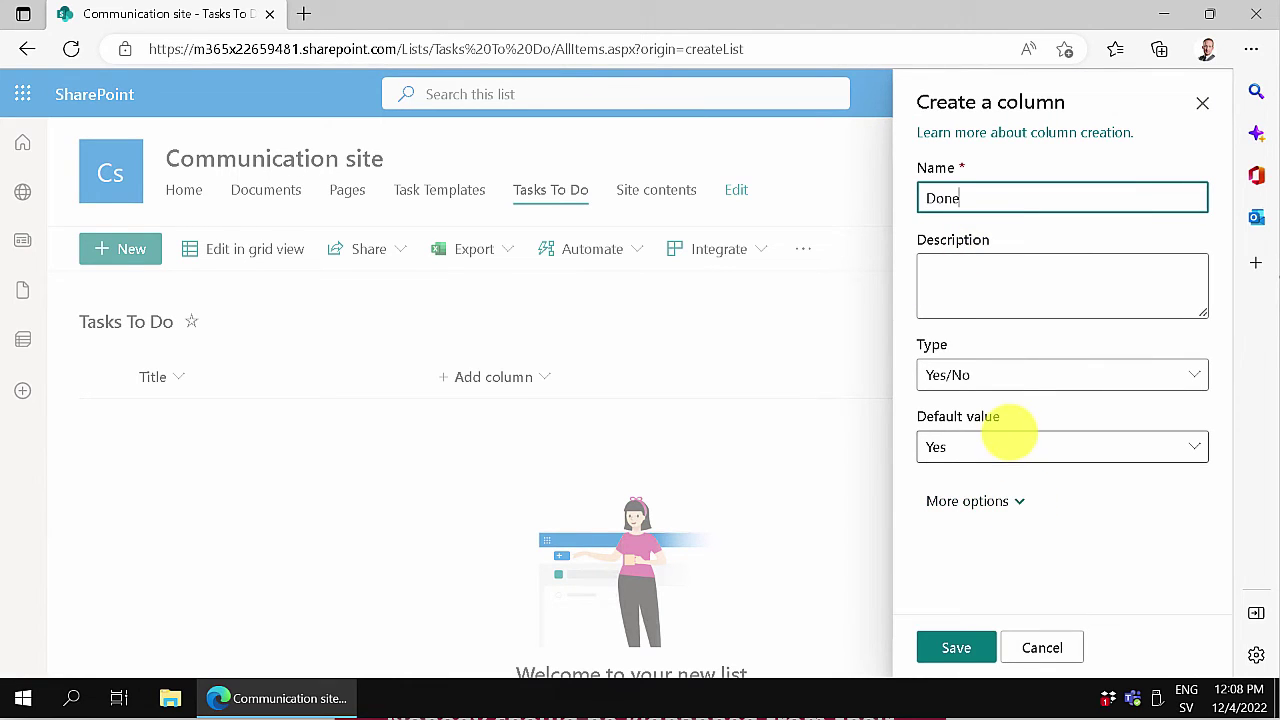
{"action": "left_click", "coordinate": [1009, 442]}
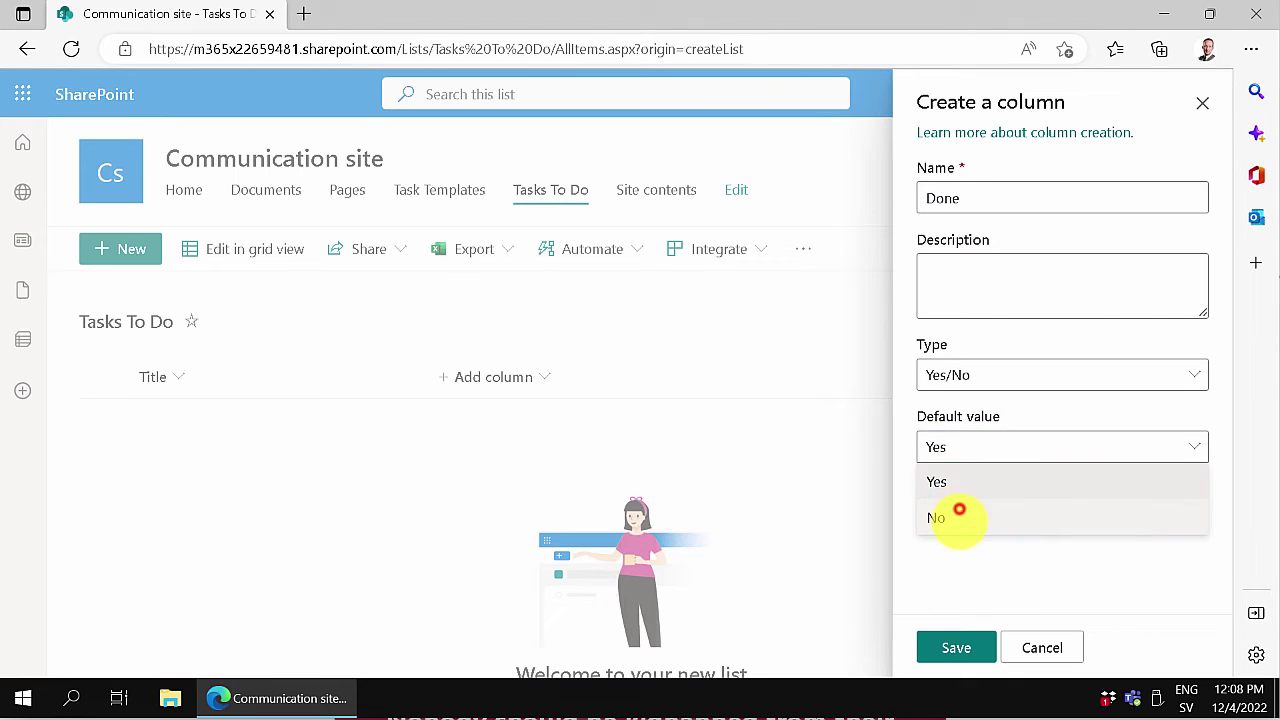
{"action": "left_click", "coordinate": [950, 517]}
{"action": "left_click", "coordinate": [958, 645]}
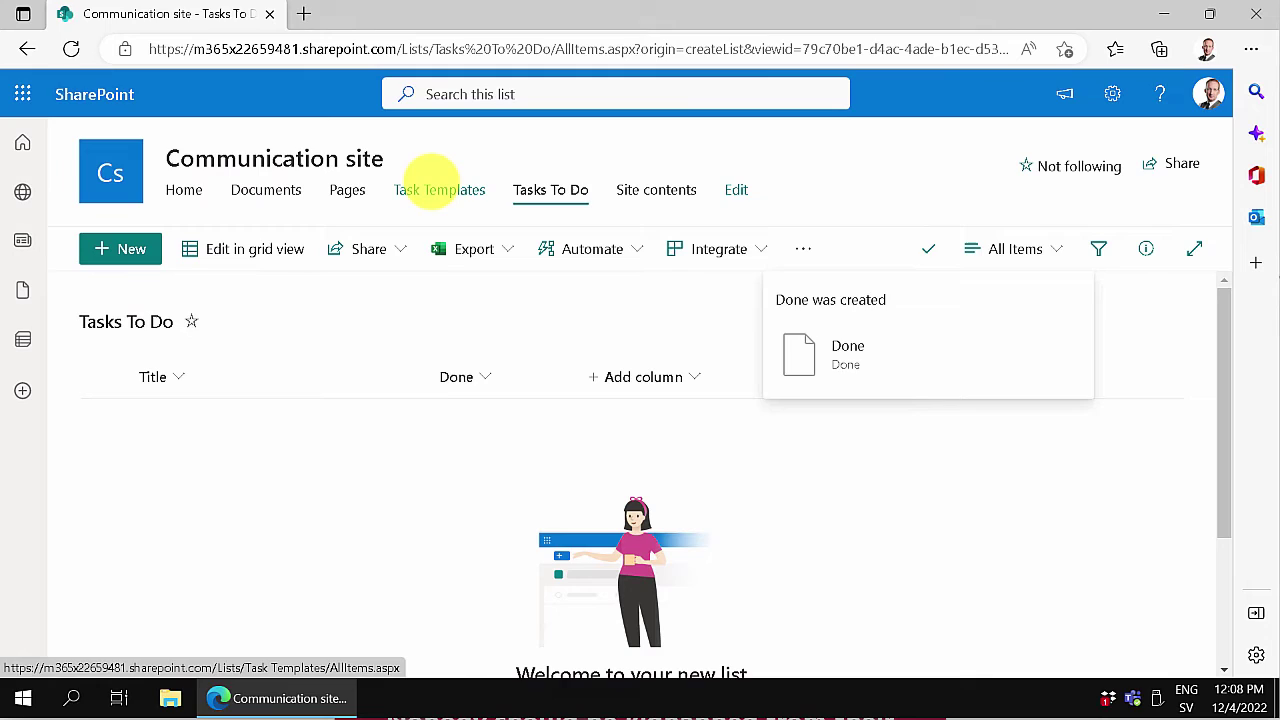
{"action": "left_click", "coordinate": [432, 186]}
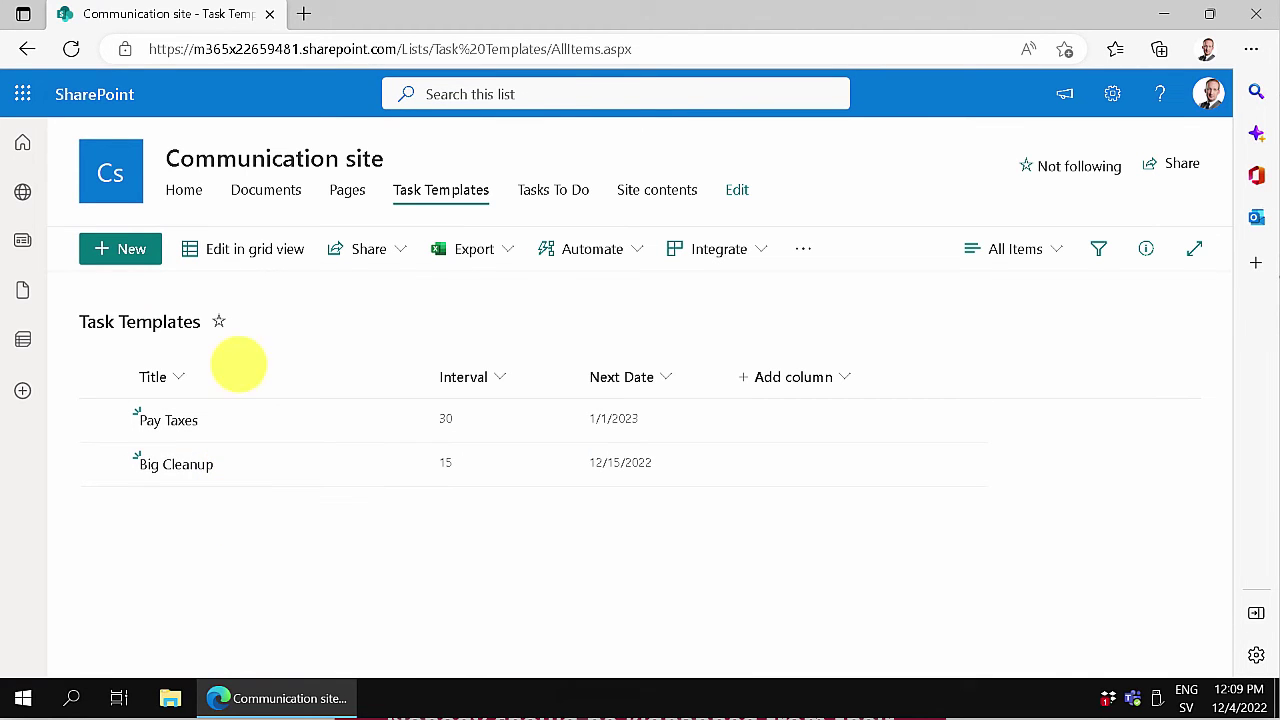
- In grid view, enter 'Bi-daily cleanup' with interval 2 and next date 12/4/2022
{"action": "left_click", "coordinate": [216, 246]}
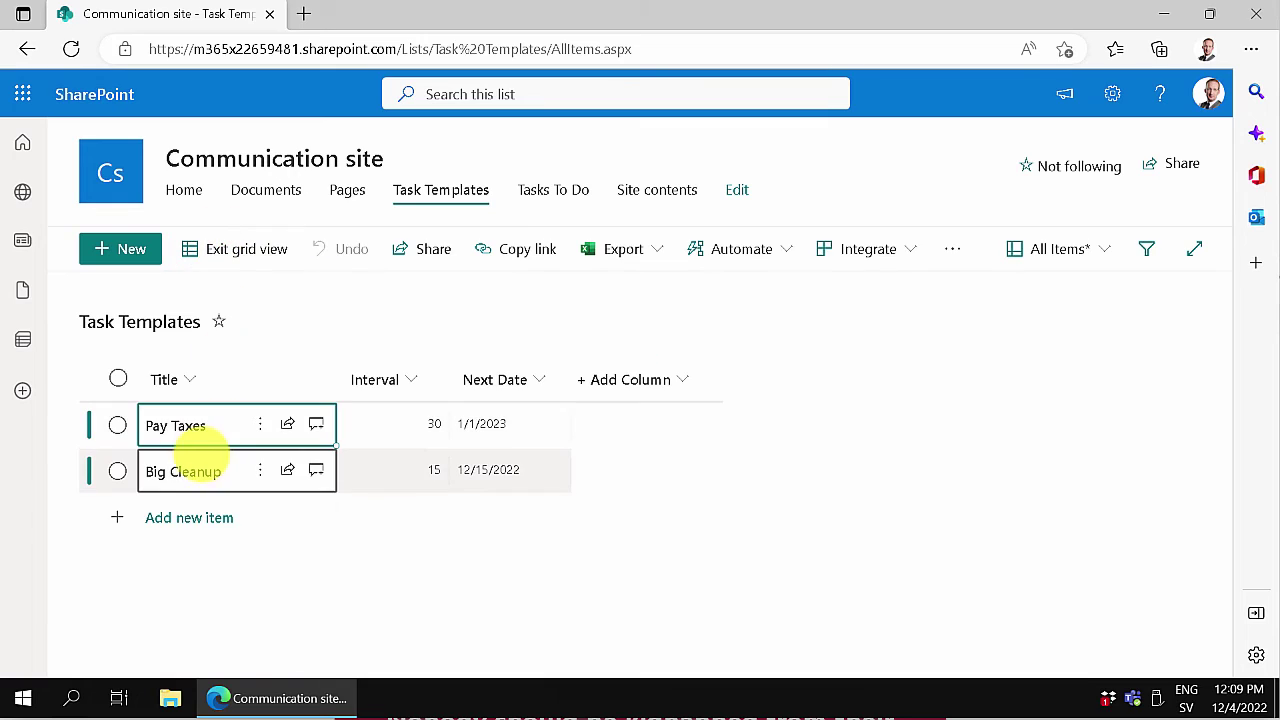
{"action": "left_click", "coordinate": [168, 510]}
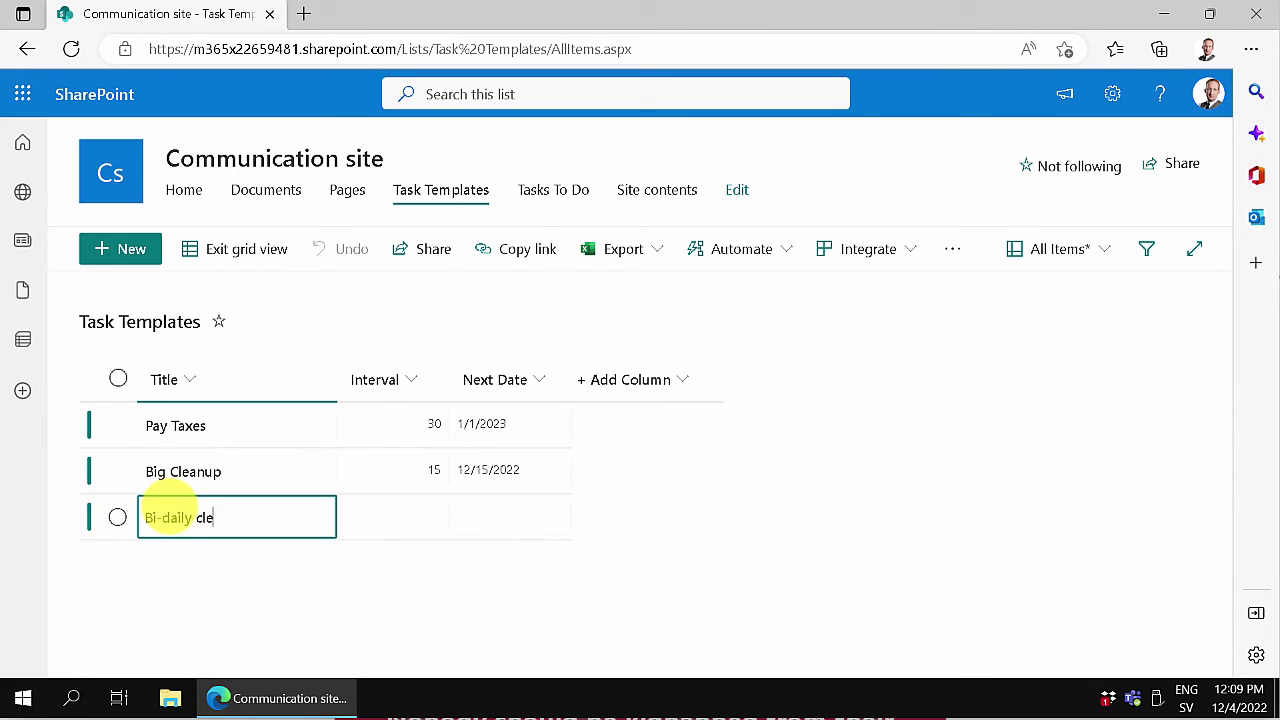
{"action": "type", "text": "Bi-daily cleanup"}
{"action": "key", "text": "Tab"}
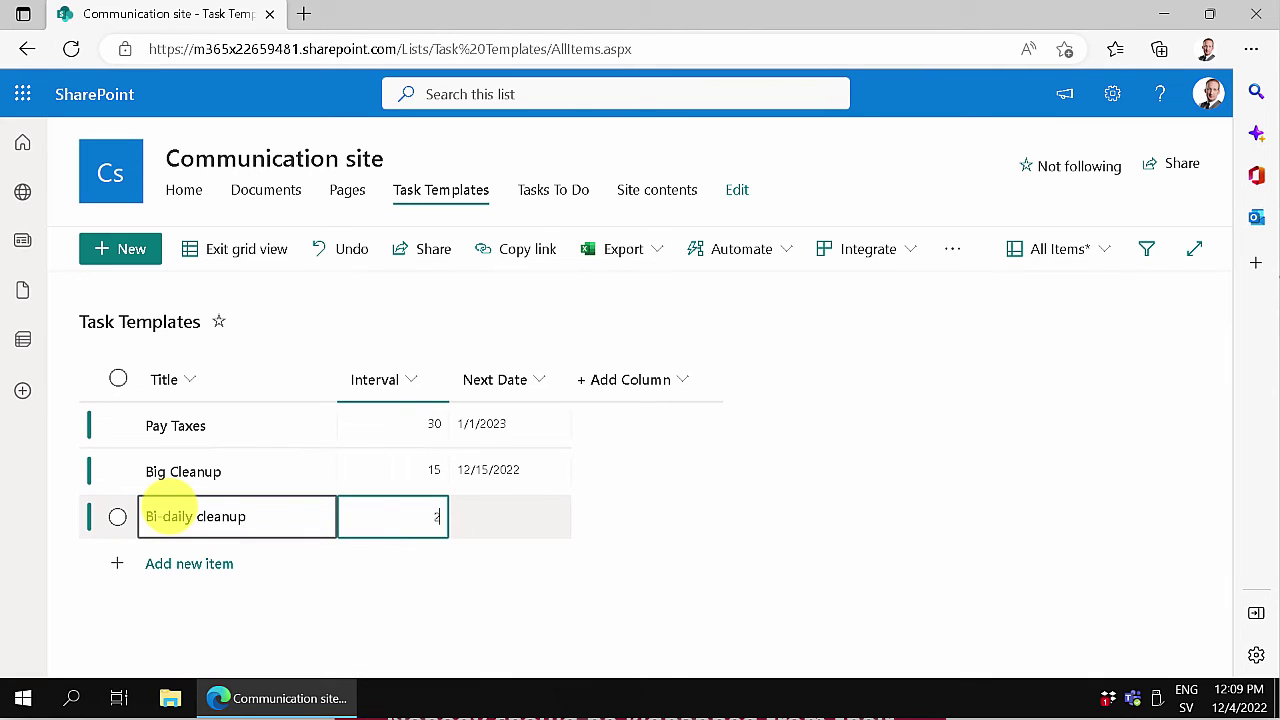
{"action": "key", "text": "Tab"}
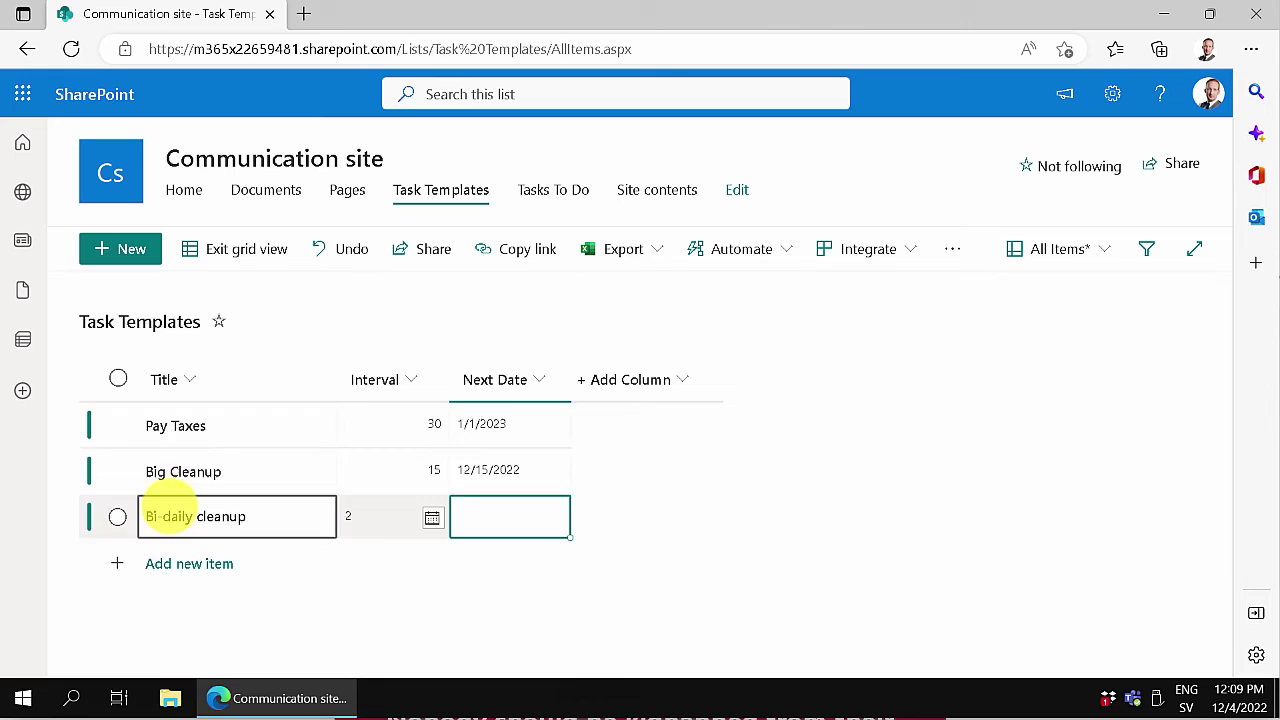
{"action": "left_click", "coordinate": [369, 566]}
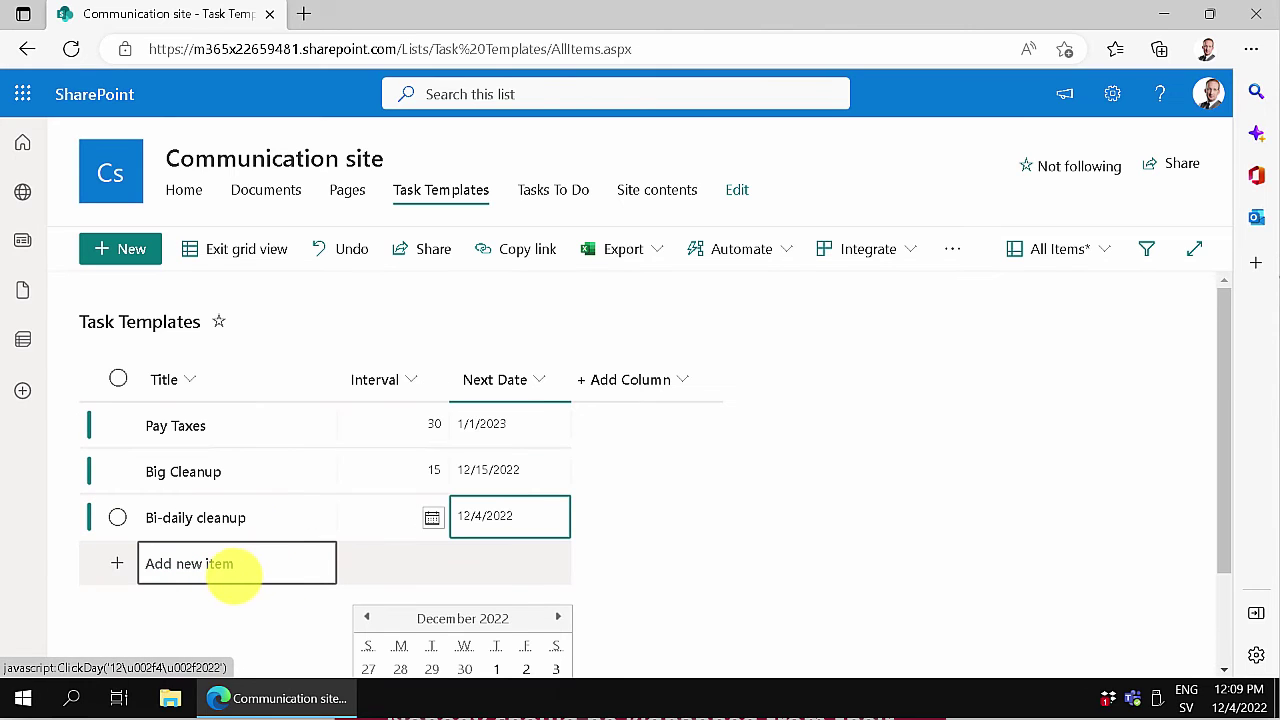
{"action": "left_click", "coordinate": [228, 566]}
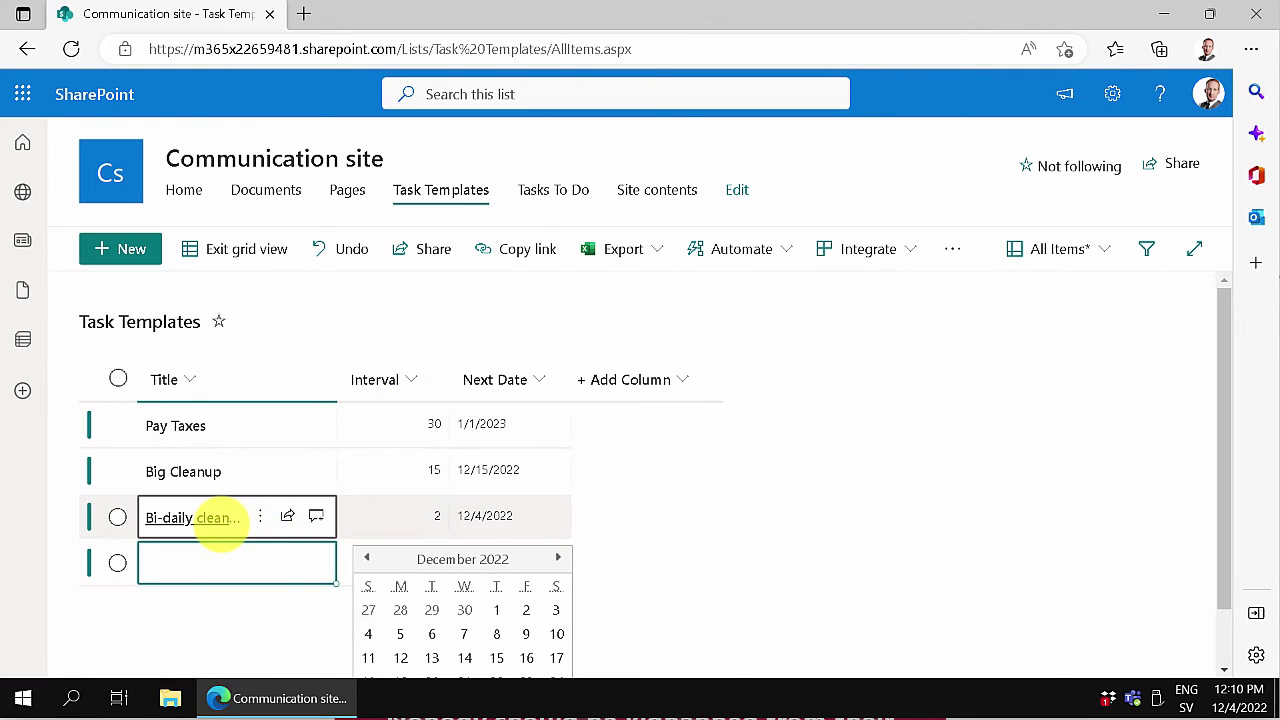
{"action": "left_click", "coordinate": [713, 540]}
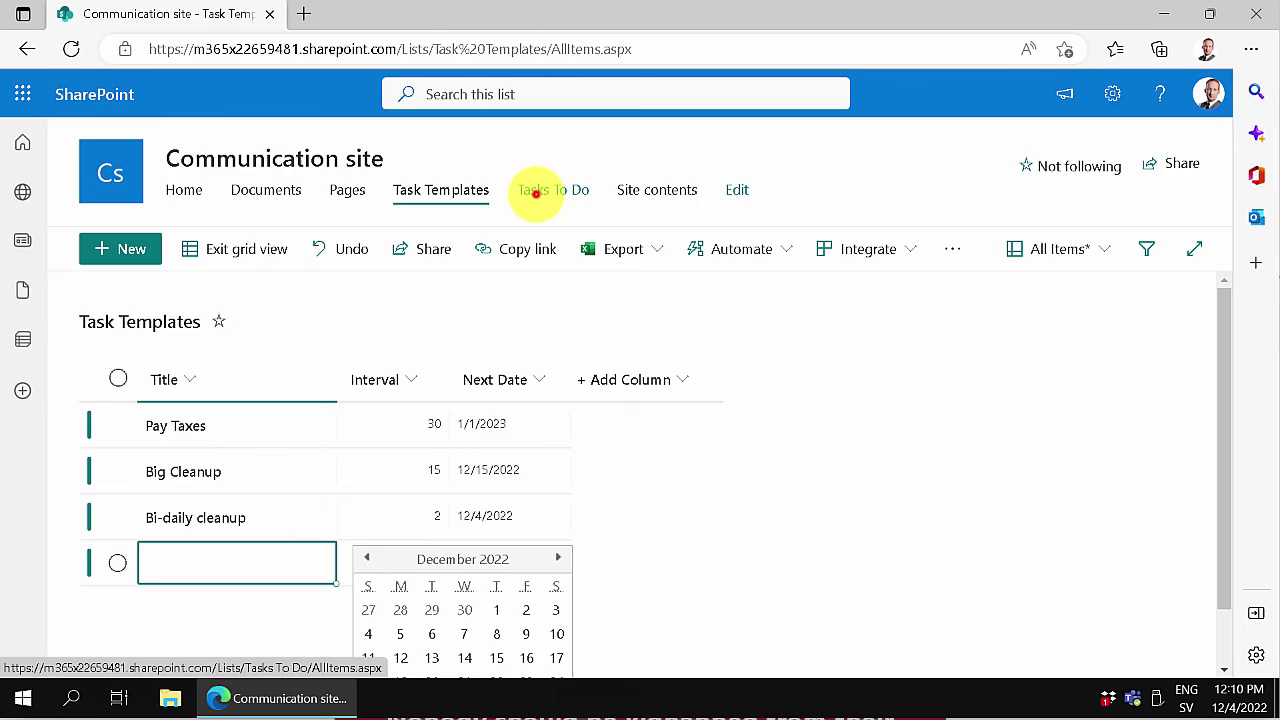
- Leave grid view via the Tasks To Do link so the three Task Templates items are saved
{"action": "left_click", "coordinate": [536, 193]}
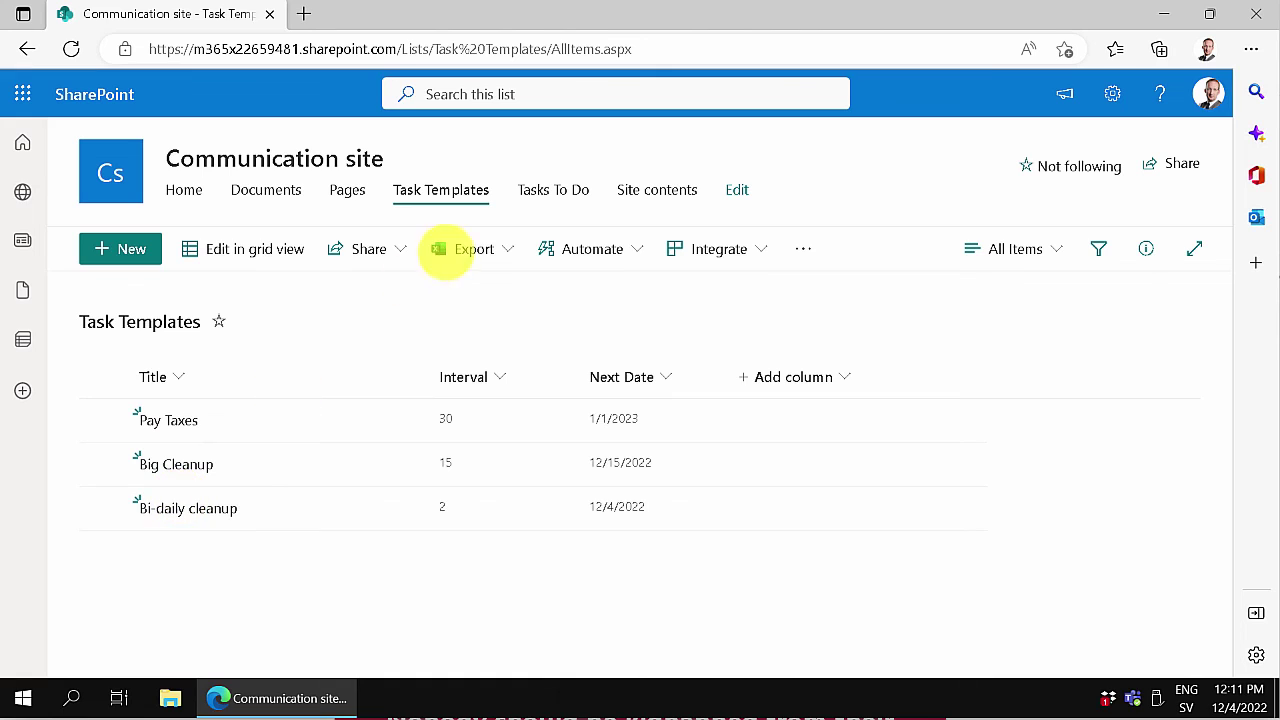
{"action": "left_click", "coordinate": [565, 183]}
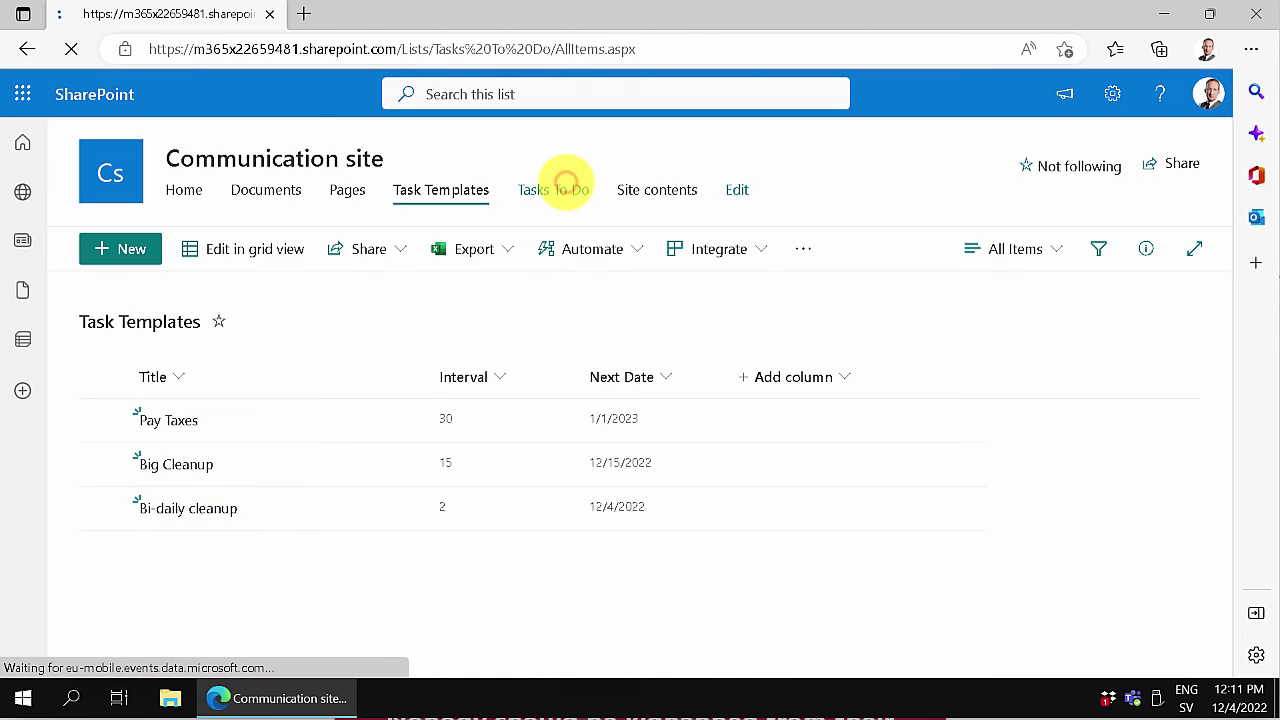